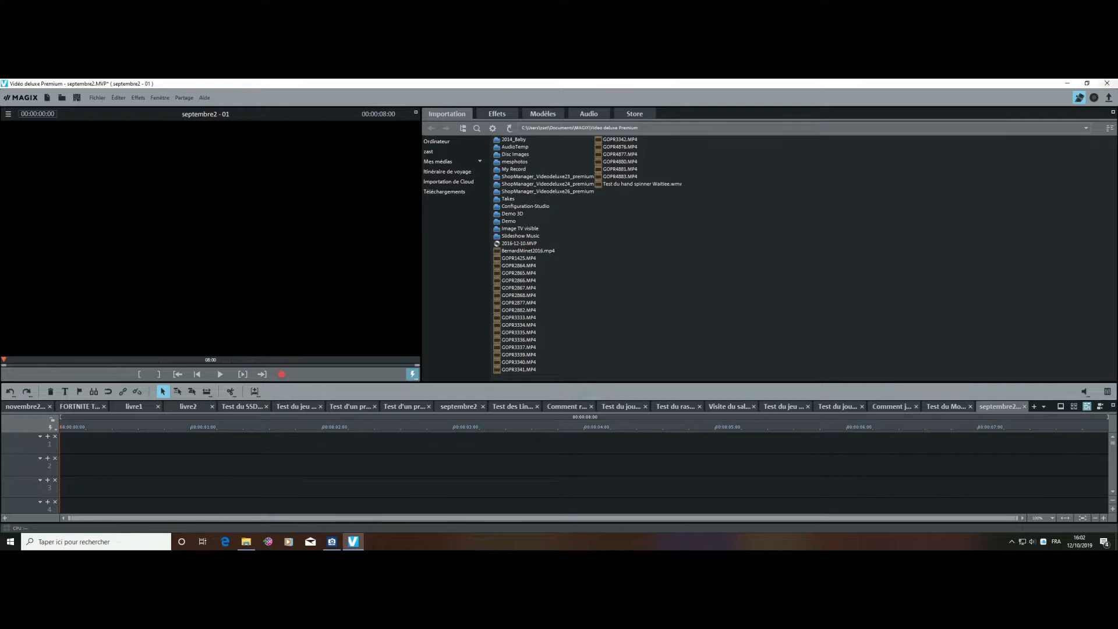
Add C0194.MP4 from the dualcam folder to track 1 of the timeline, declining to adapt the movie settings (Ne pas ajuster)
key(alt+Tab)
drag(1117, 144, 882, 174)
click(879, 282)
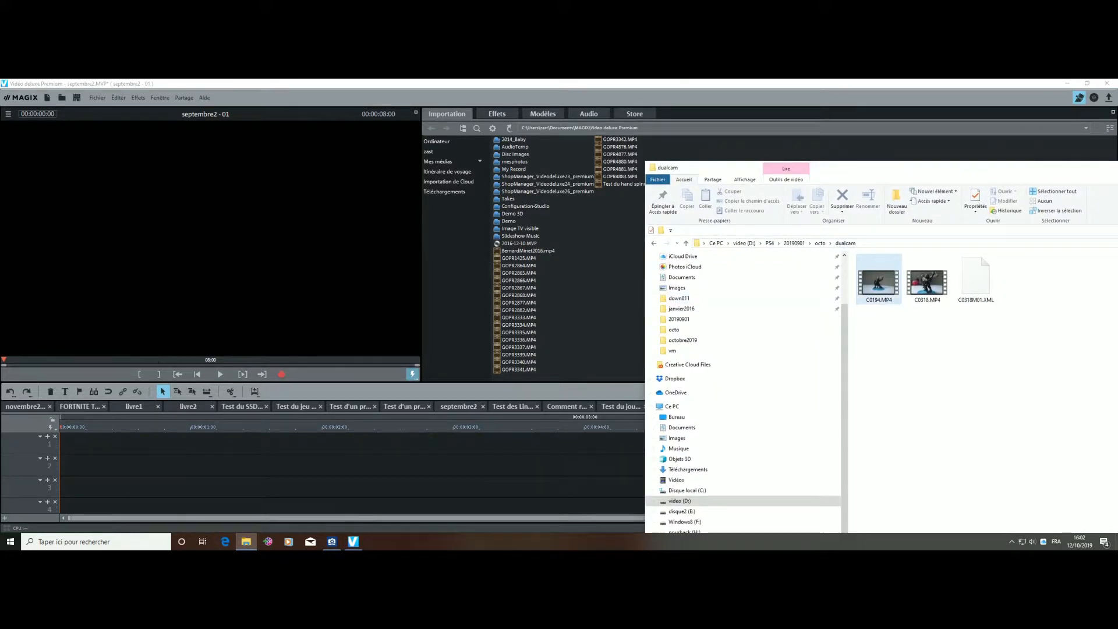
click(878, 282)
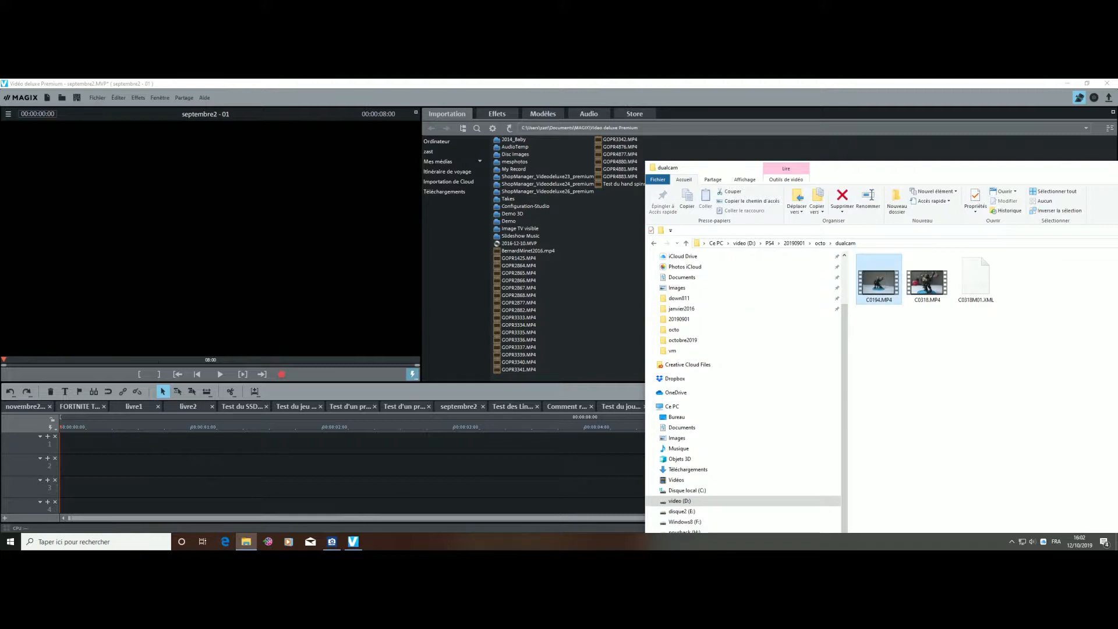
drag(878, 283, 211, 443)
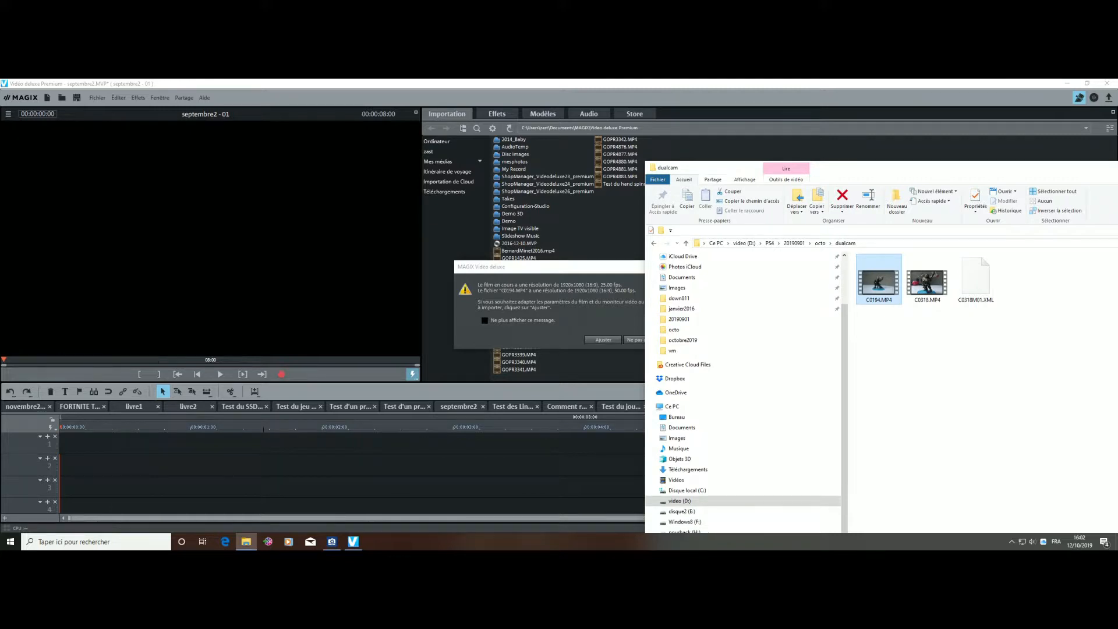
drag(731, 169, 793, 169)
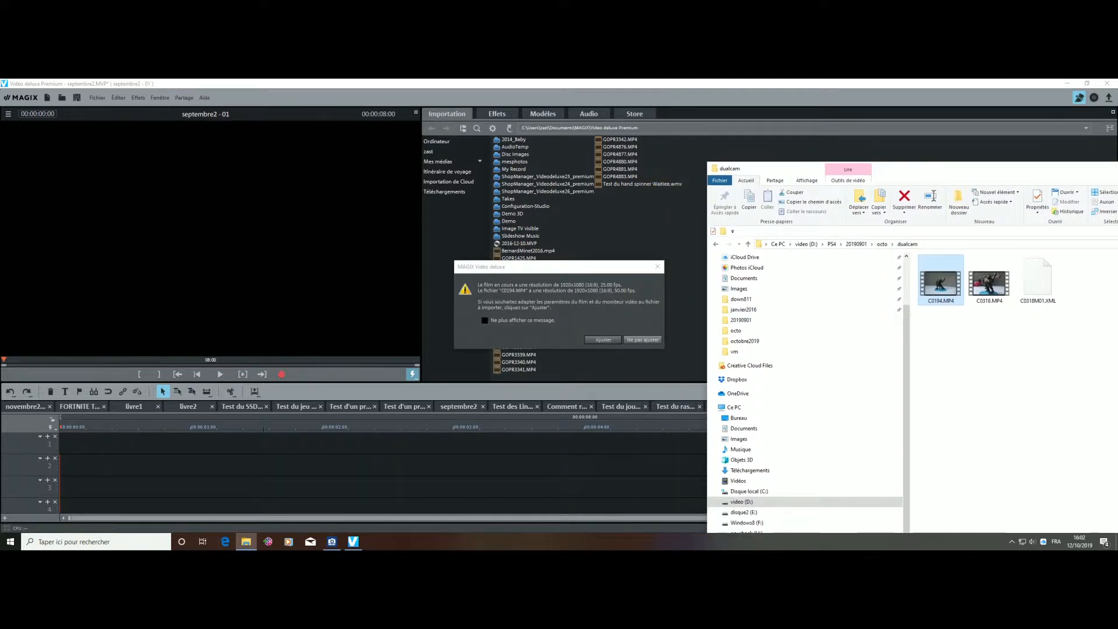
click(642, 340)
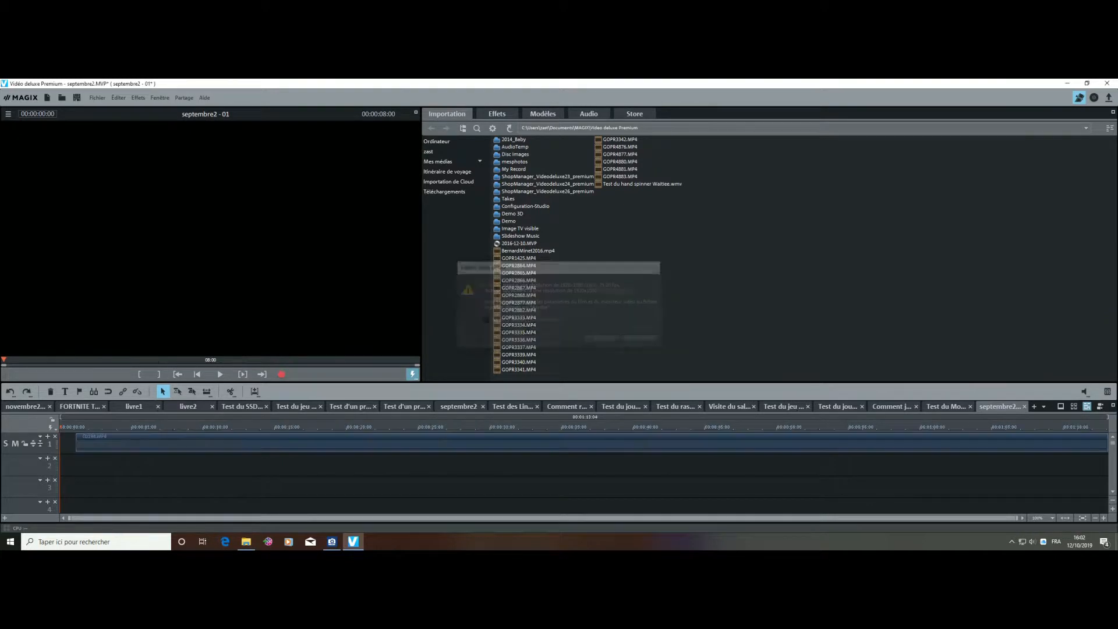
Add C0318.MP4 from the dualcam folder to track 2 below the first clip, keeping the movie settings, and move the folder window away
click(246, 541)
drag(989, 284, 77, 465)
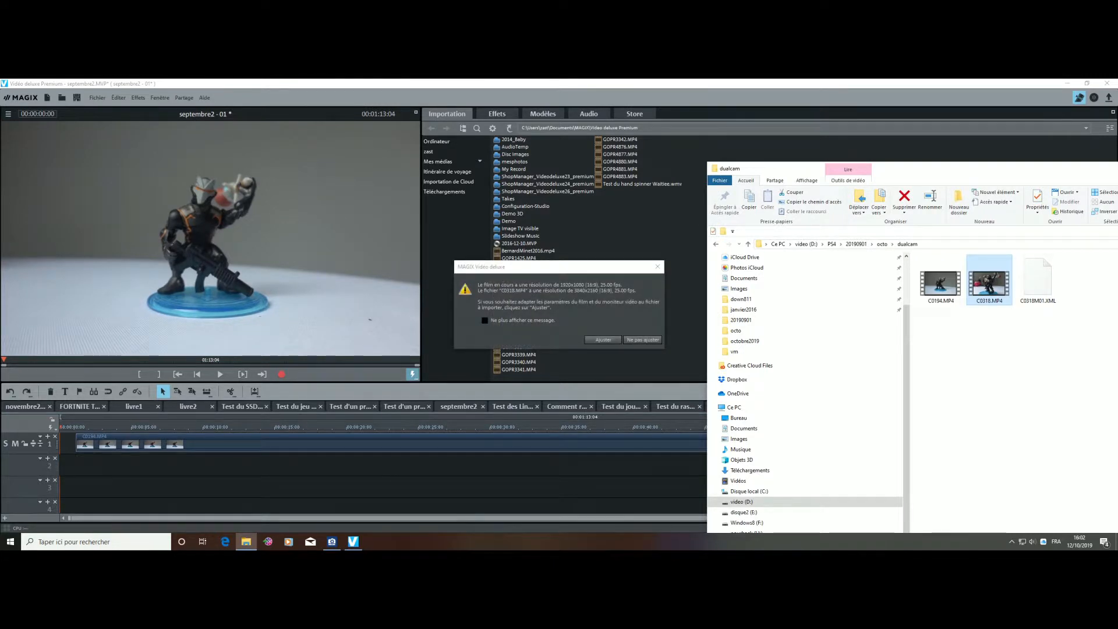
click(642, 339)
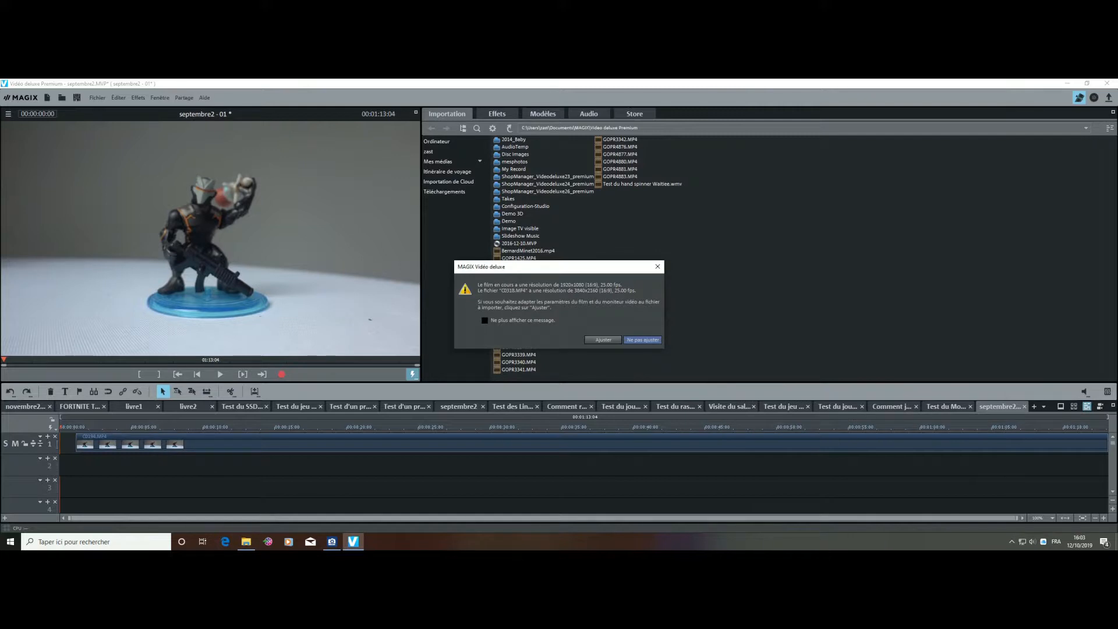
click(642, 339)
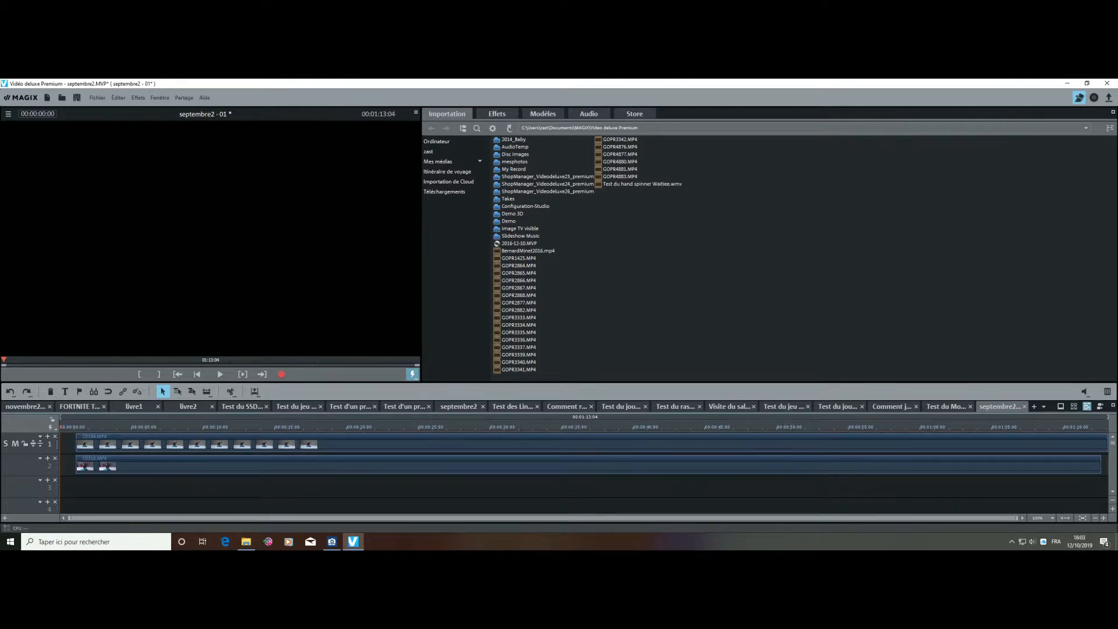
click(246, 541)
drag(990, 168, 1117, 167)
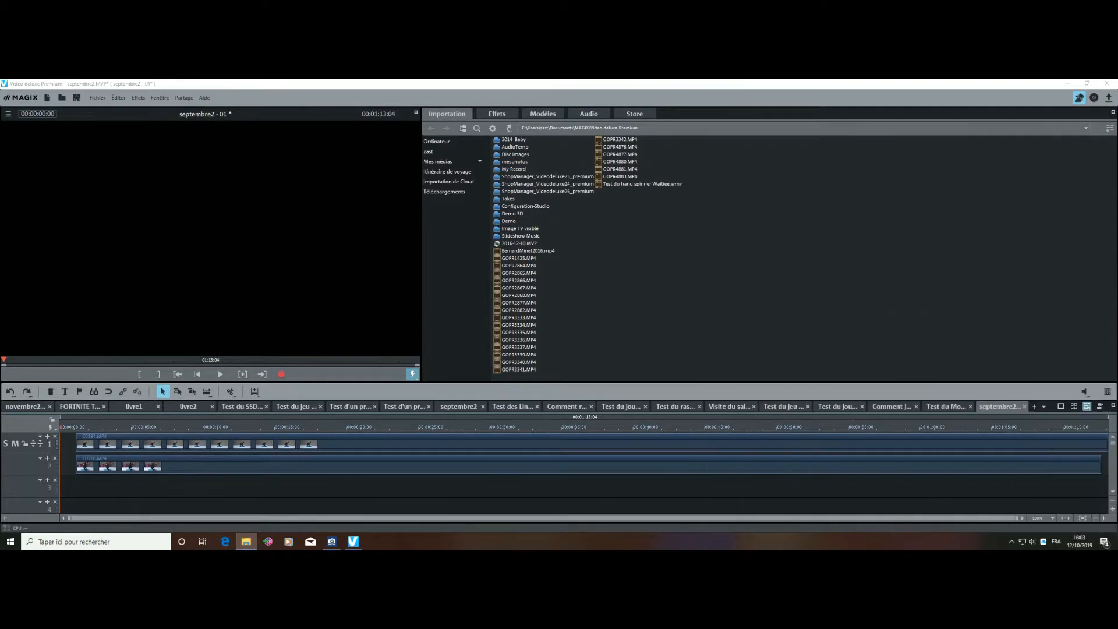
Play back the two stacked clips from their start to check whether their sound is in sync
click(187, 466)
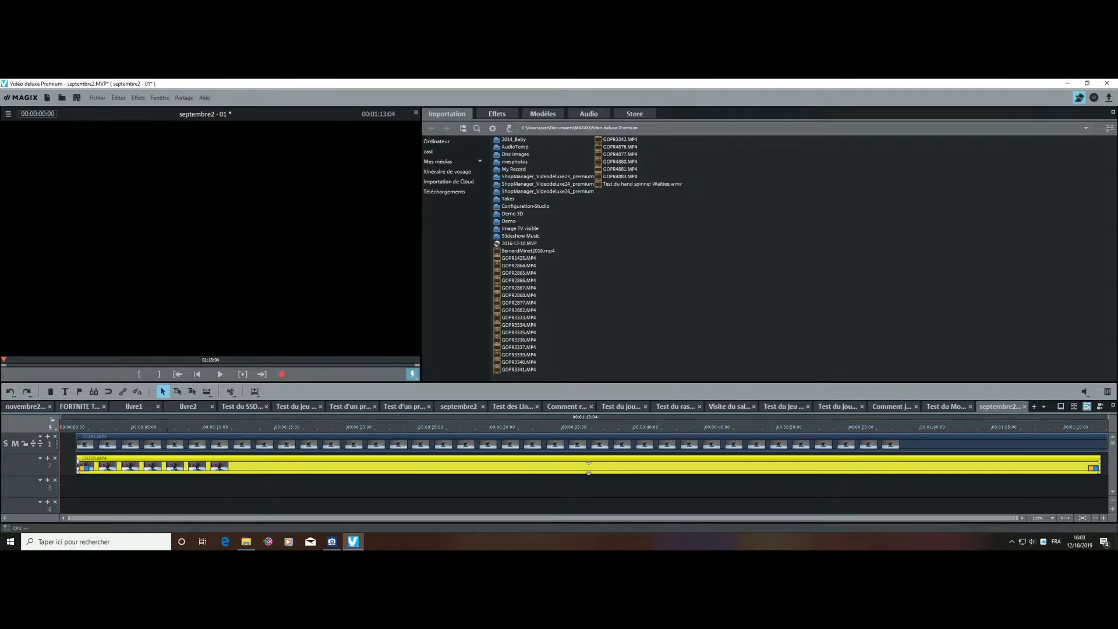
key(space)
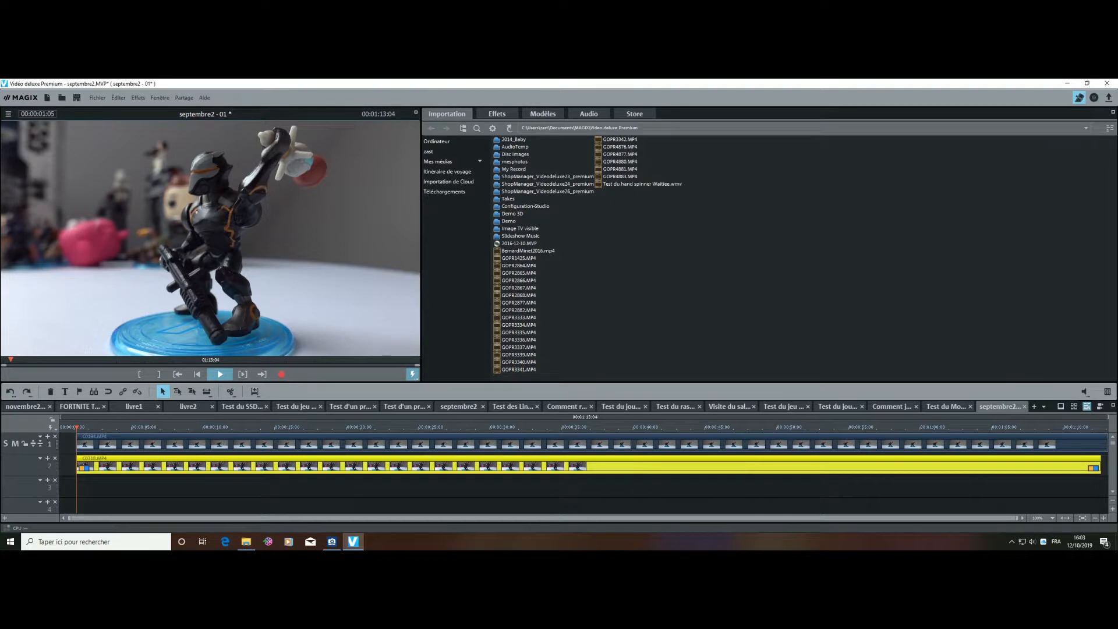
click(219, 374)
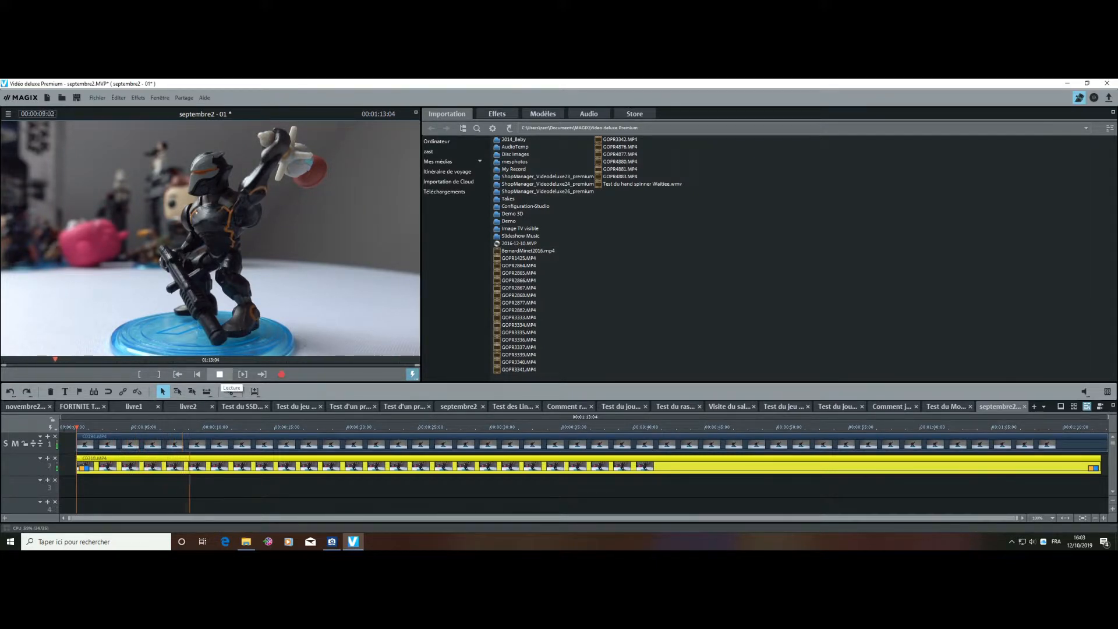
click(219, 374)
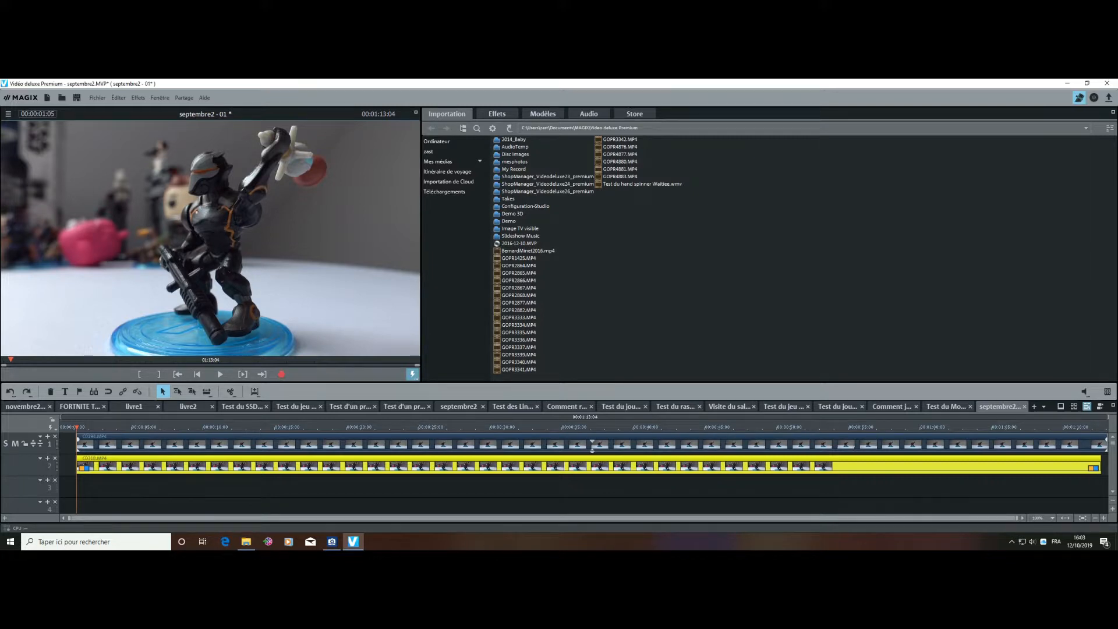
Select both clips and align the other audio objects to the track 1 clip (Aligner les autres objets audio sur cette piste)
ctrl+click(592, 444)
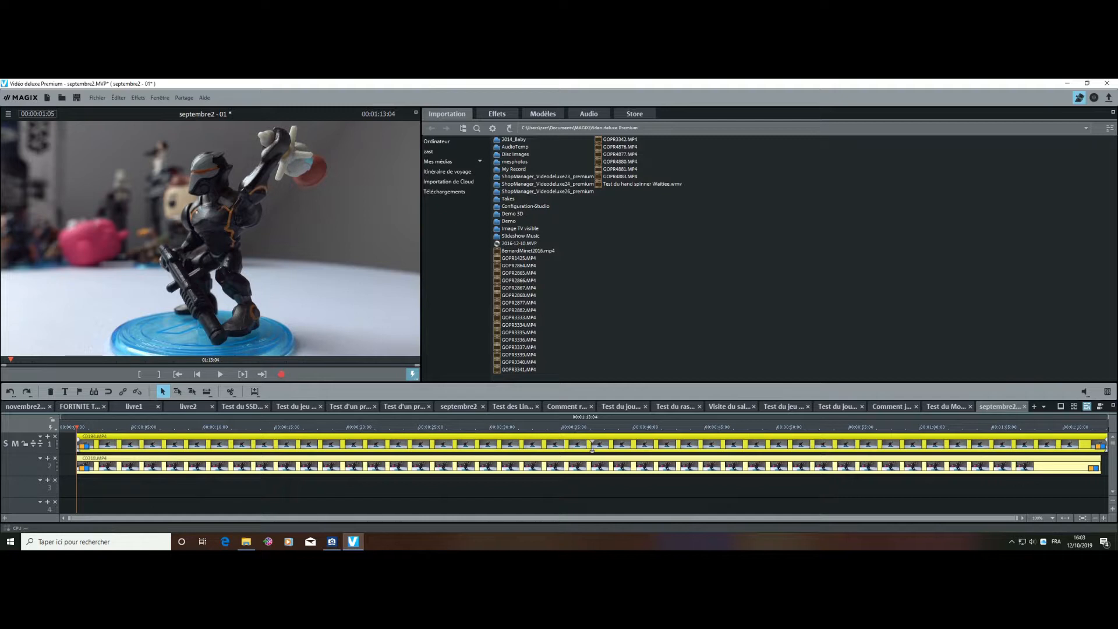
right_click(245, 445)
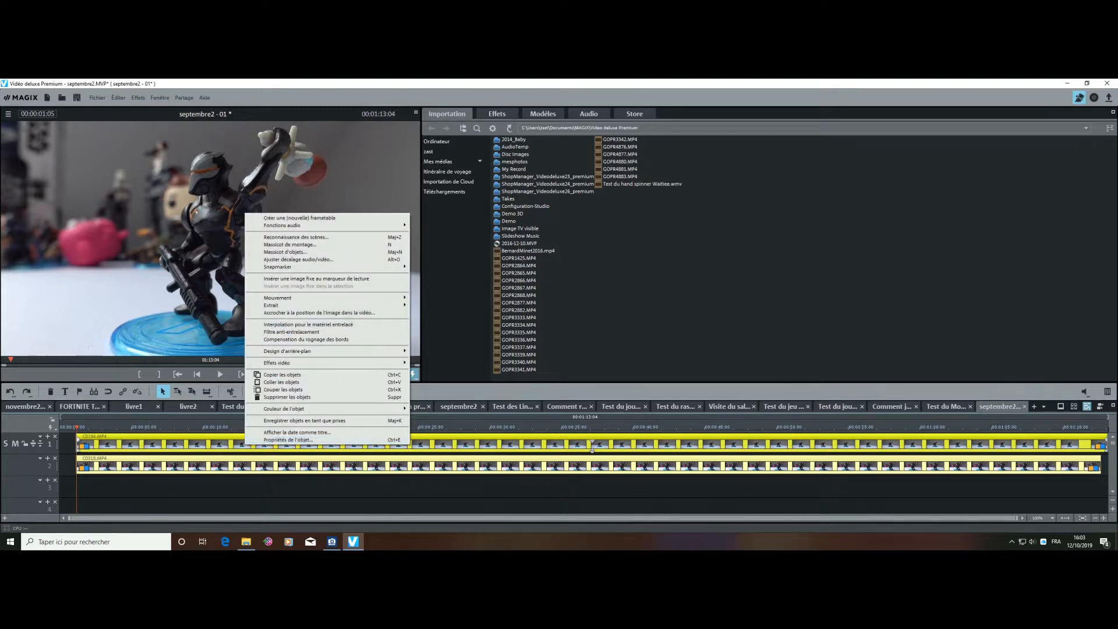
mouse_move(282, 226)
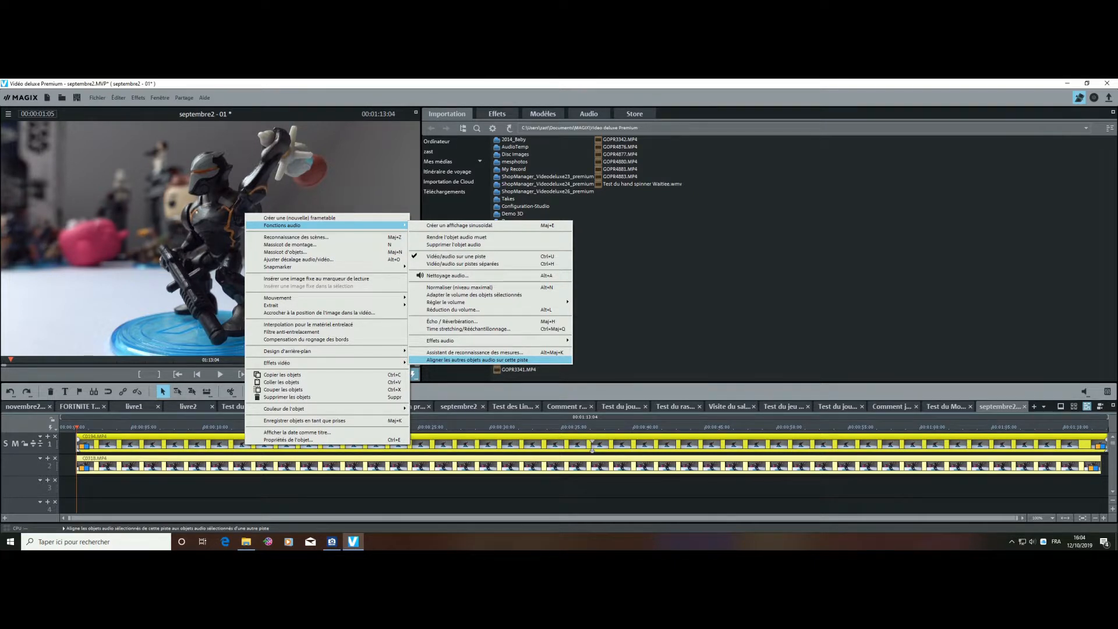
click(477, 360)
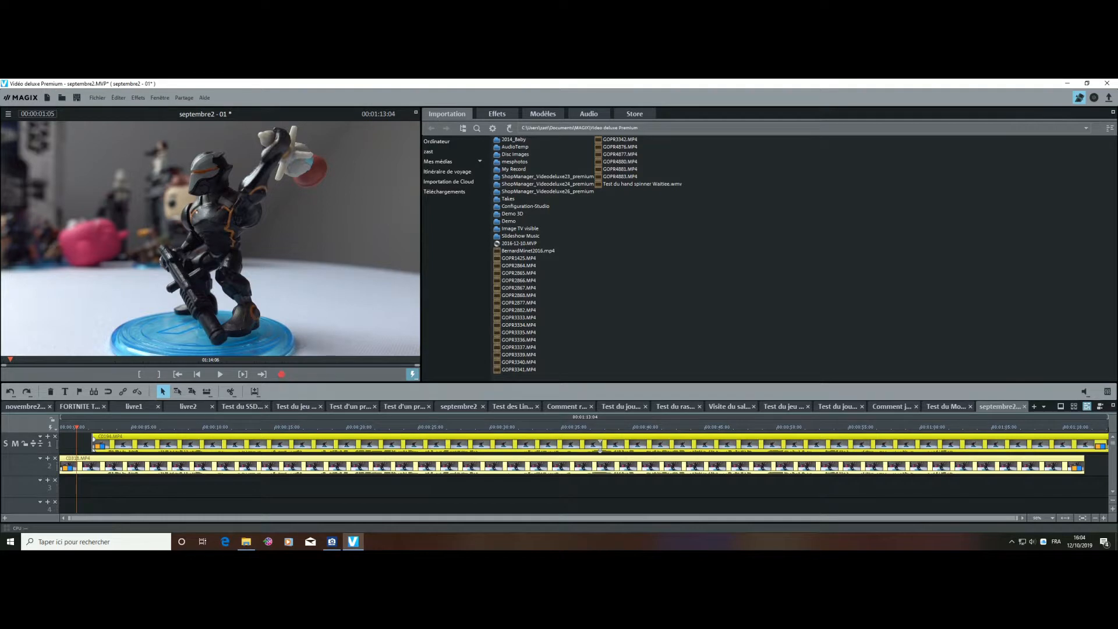
Play back the aligned clips from the start of C0194.MP4 at 00:00:02:06 to check their synchronisation
key(space)
drag(89, 428, 92, 427)
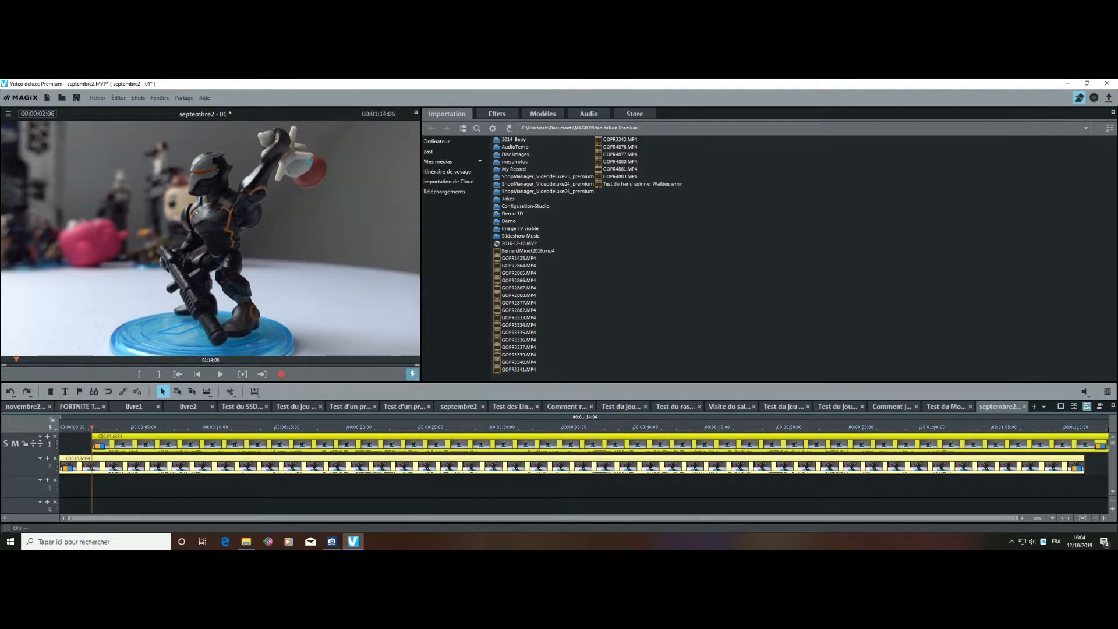
click(220, 375)
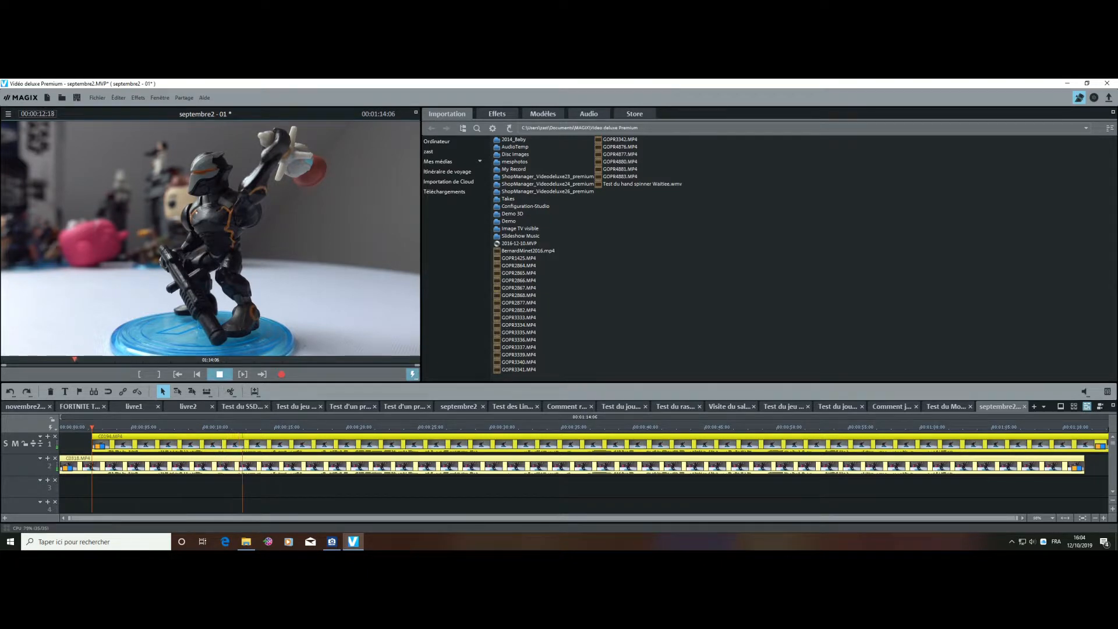
key(space)
Select both clips and activate Multicam mode, accepting the shift of the objects to other tracks
click(572, 468)
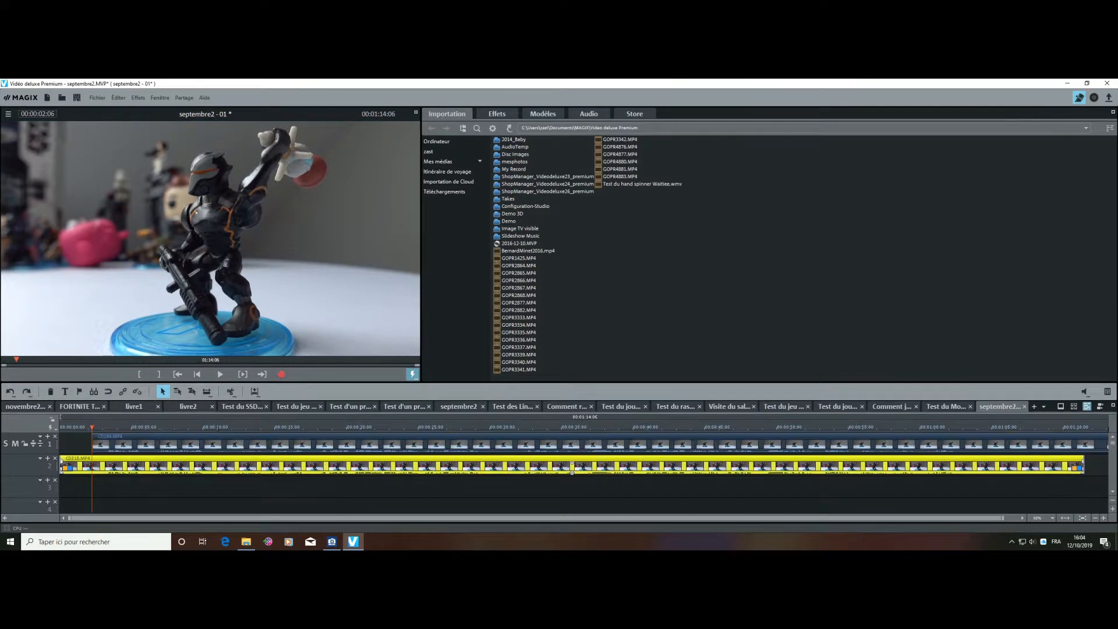
ctrl+click(600, 446)
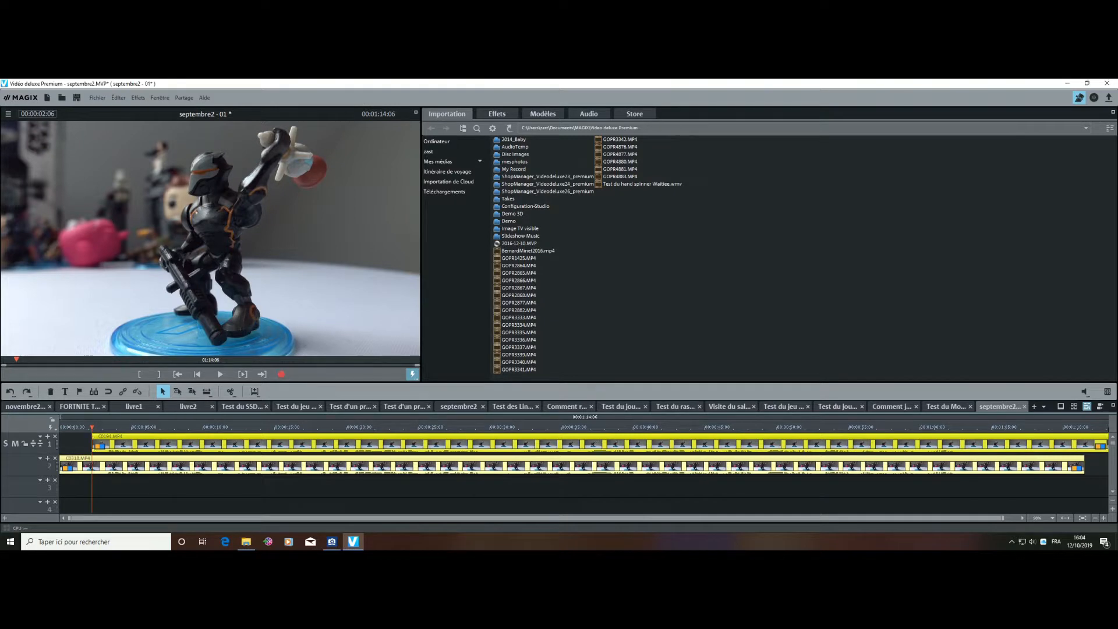
click(118, 98)
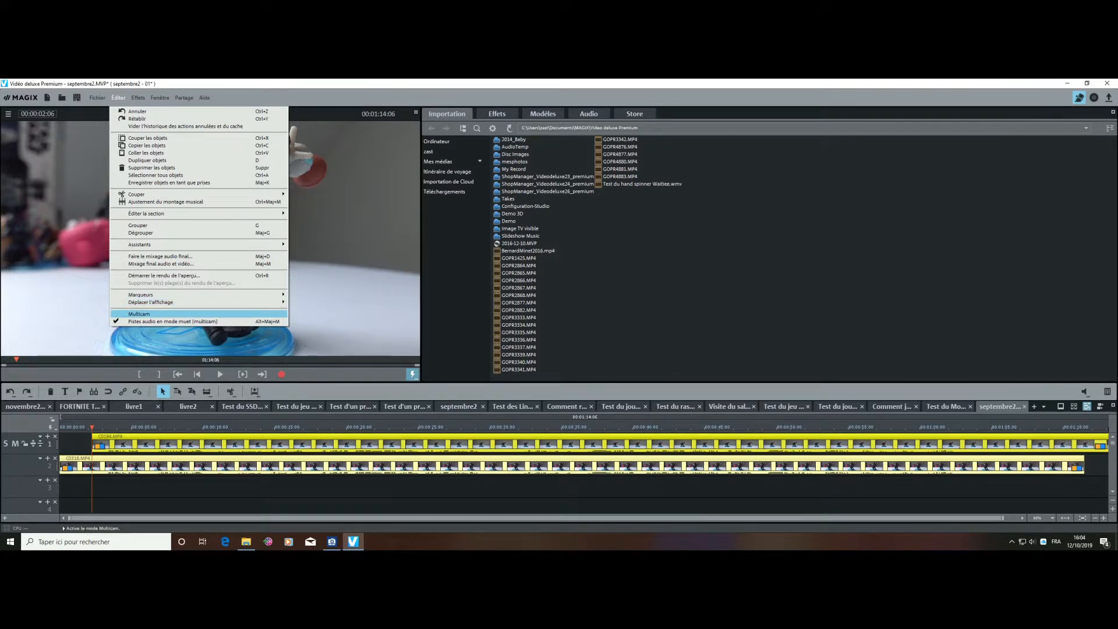
click(140, 313)
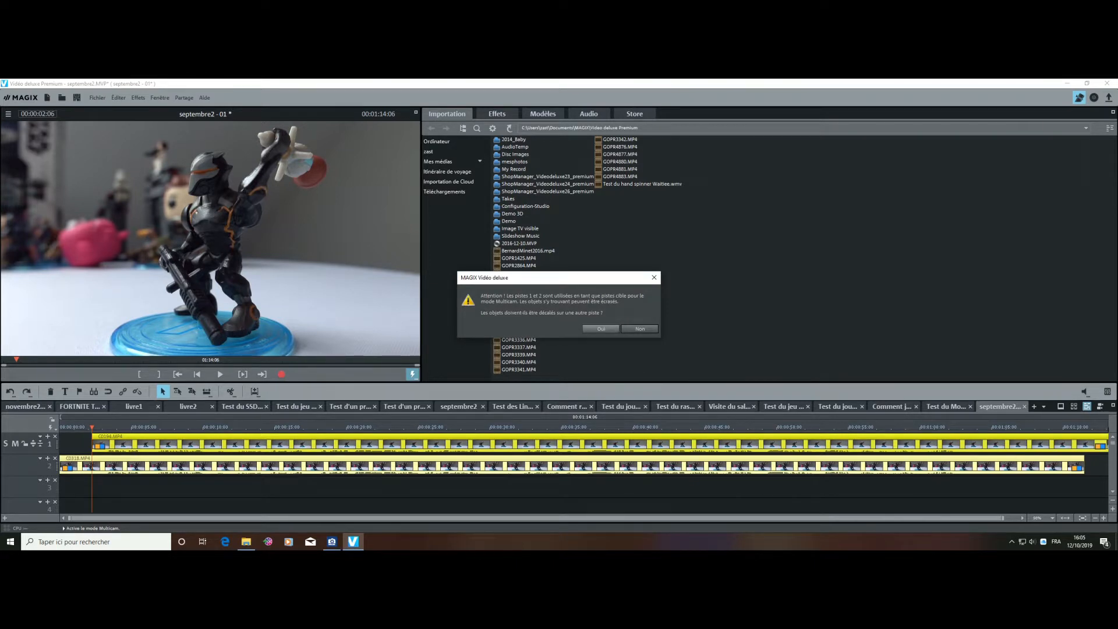
click(601, 328)
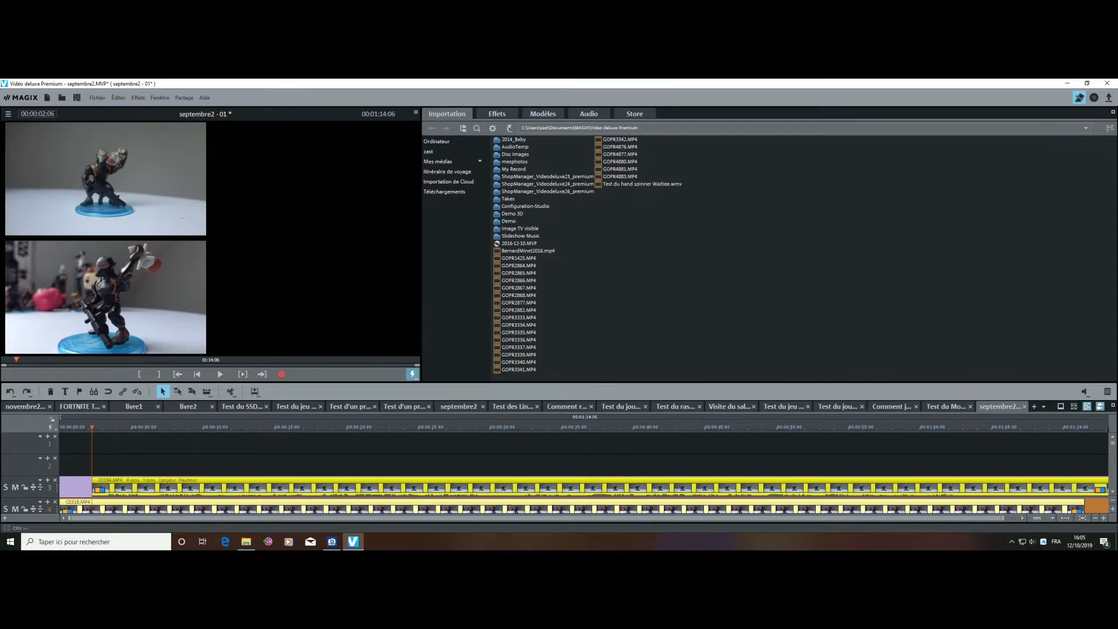
Ungroup both clips to separate their video and audio onto individual tracks, and look over the resulting tracks
scroll(349, 465, down, 1)
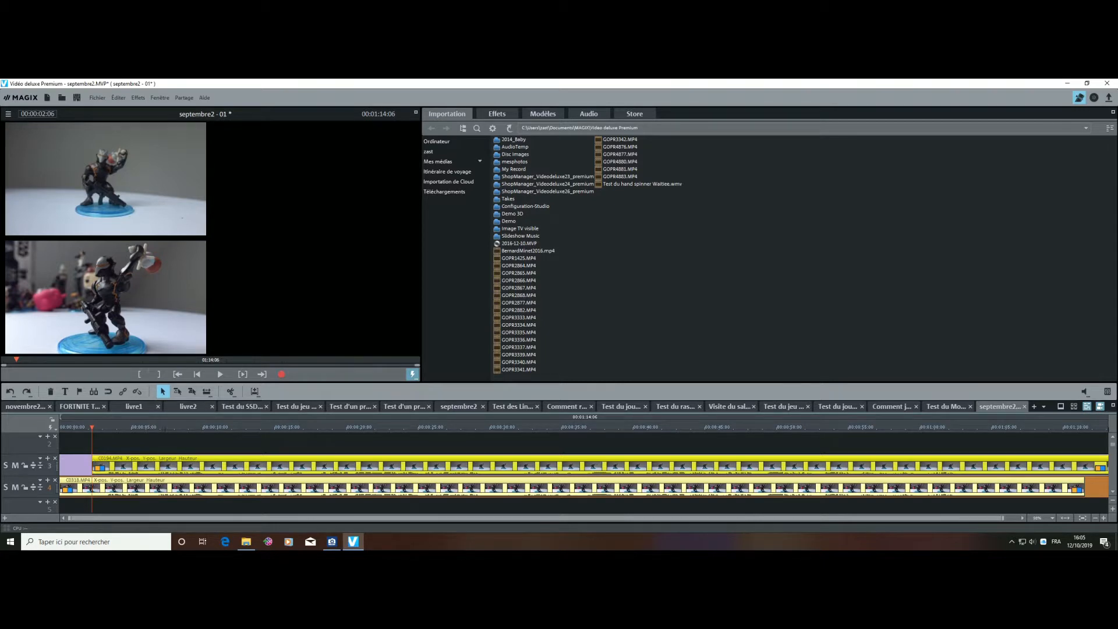
click(118, 97)
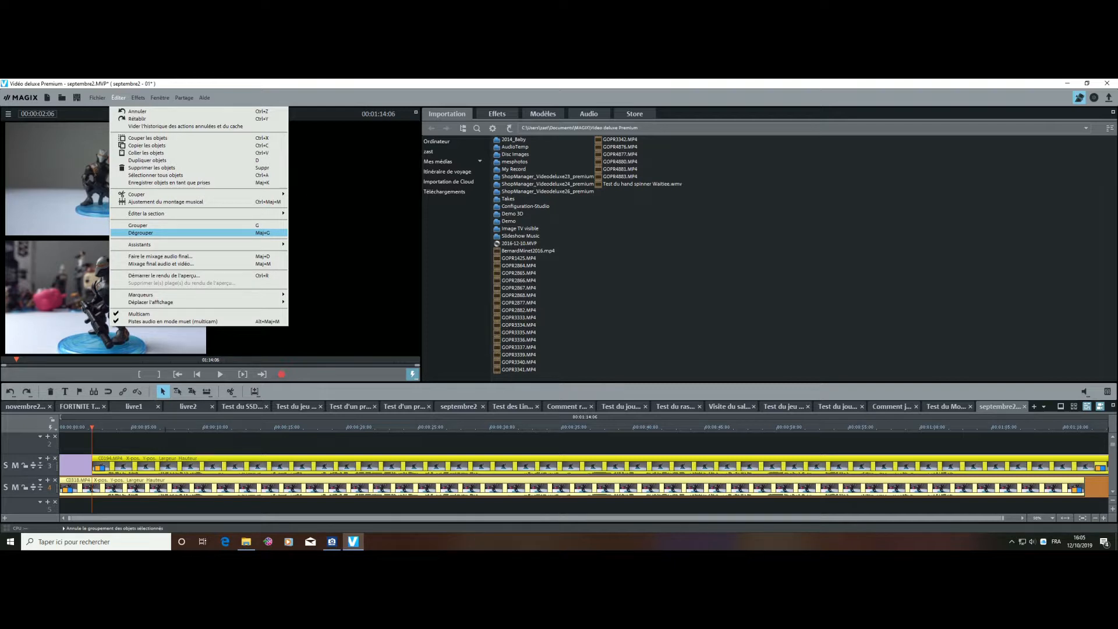
click(141, 232)
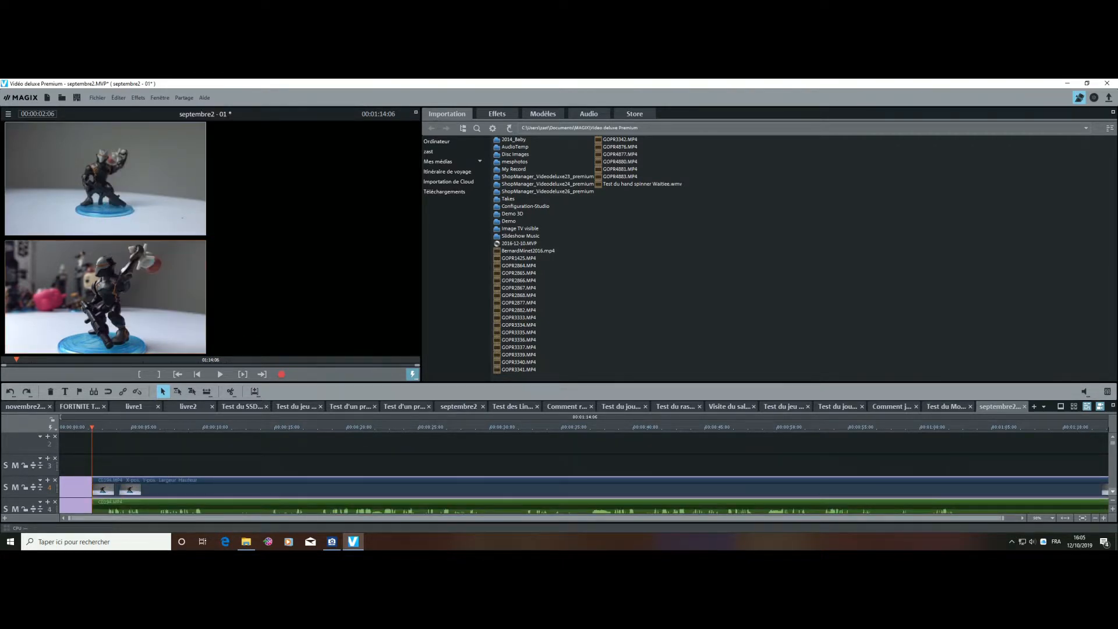
scroll(584, 472, down, 2)
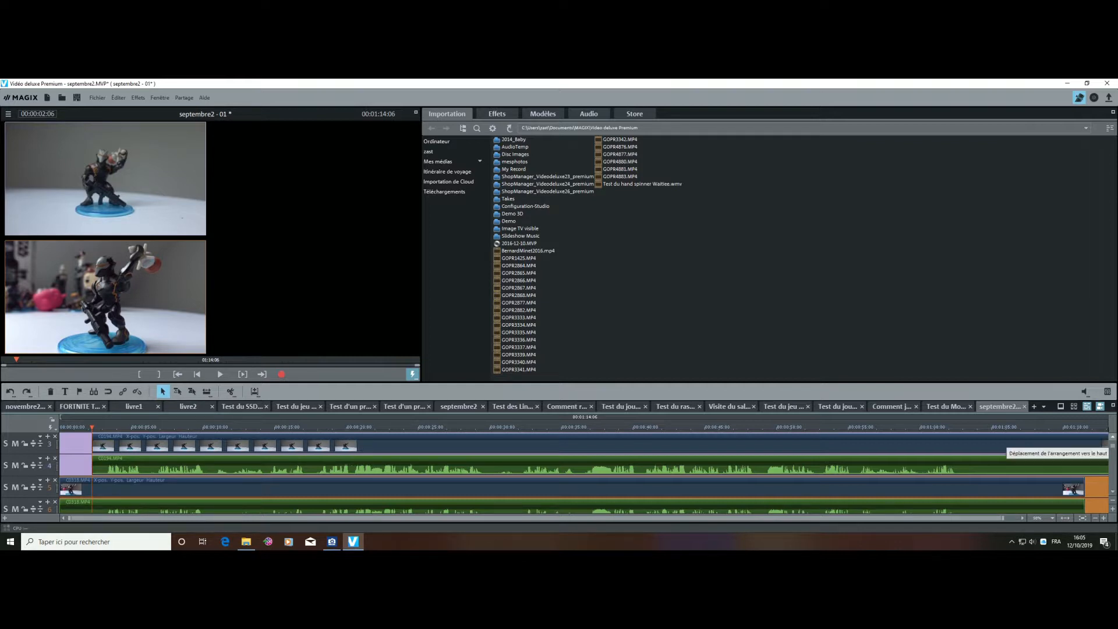
scroll(584, 472, up, 2)
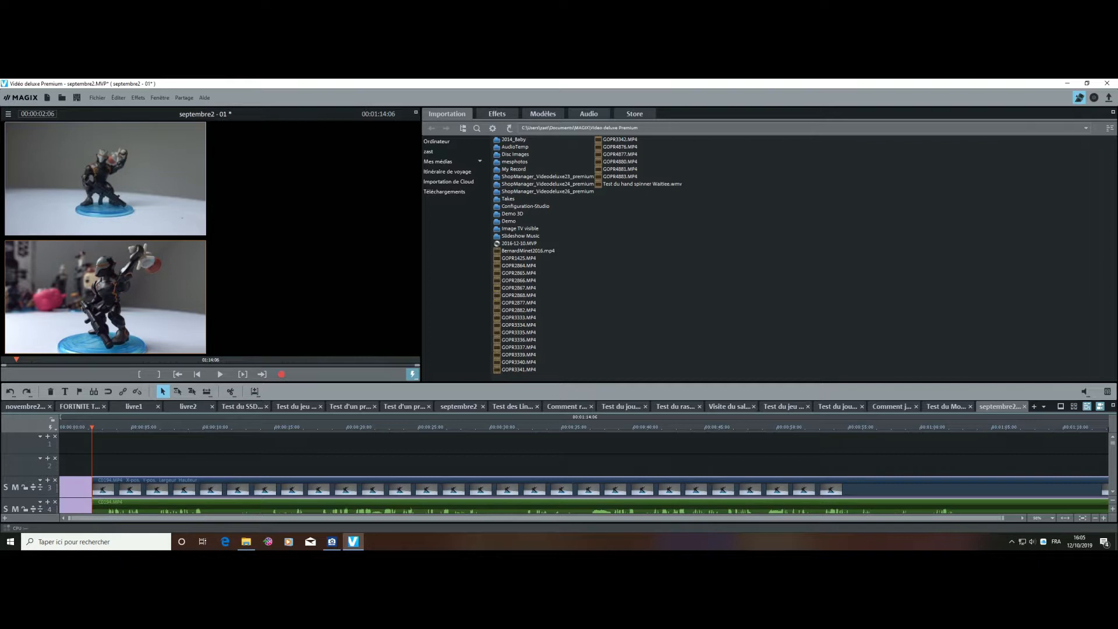
Return the playhead to 00:00:00:00 and designate track 4, holding the C0194.MP4 audio, as the Multicam master audio track (Piste master audio)
drag(91, 427, 60, 428)
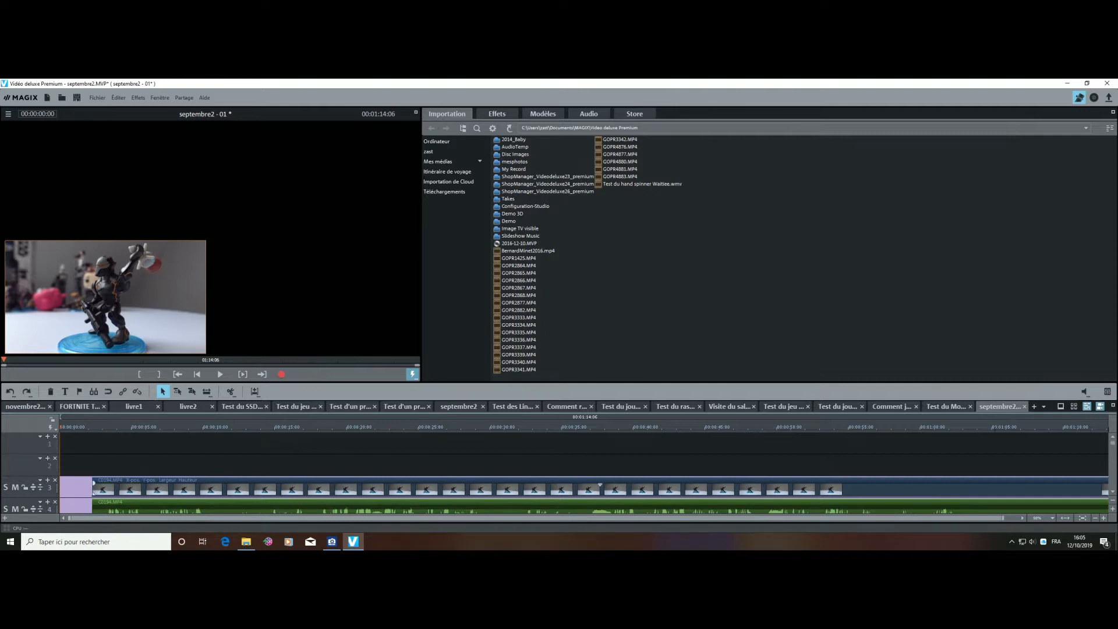
click(1113, 491)
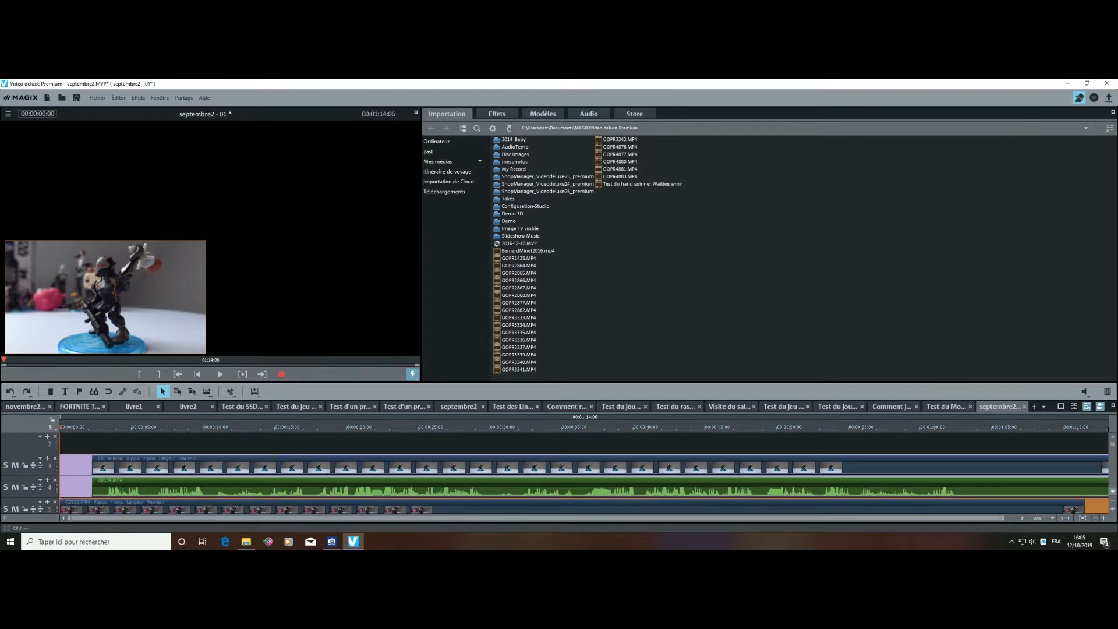
click(1112, 491)
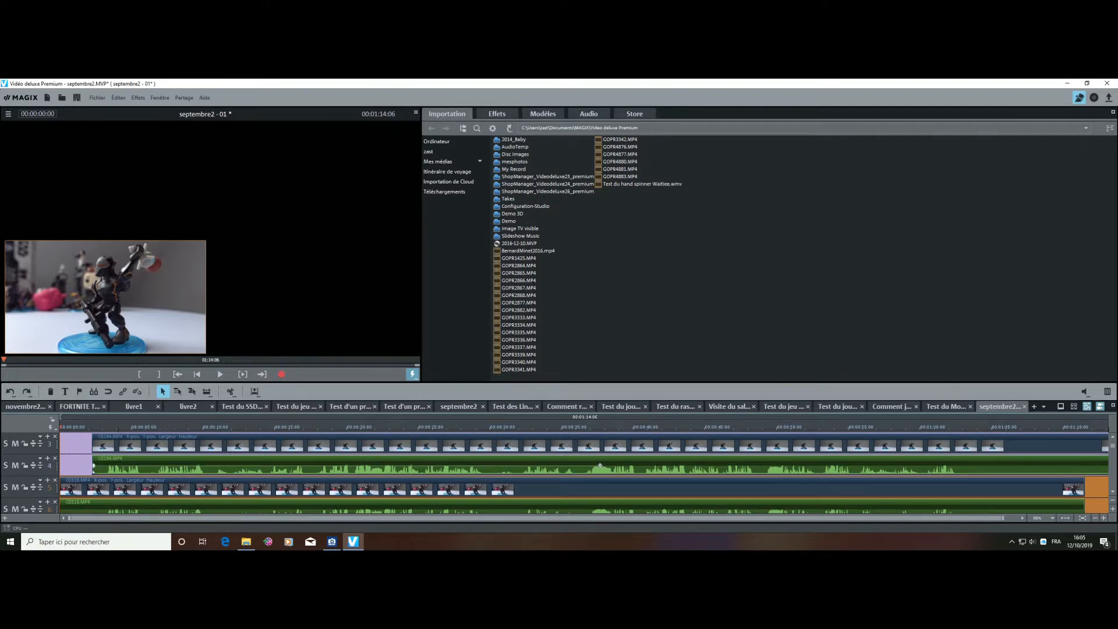
click(599, 465)
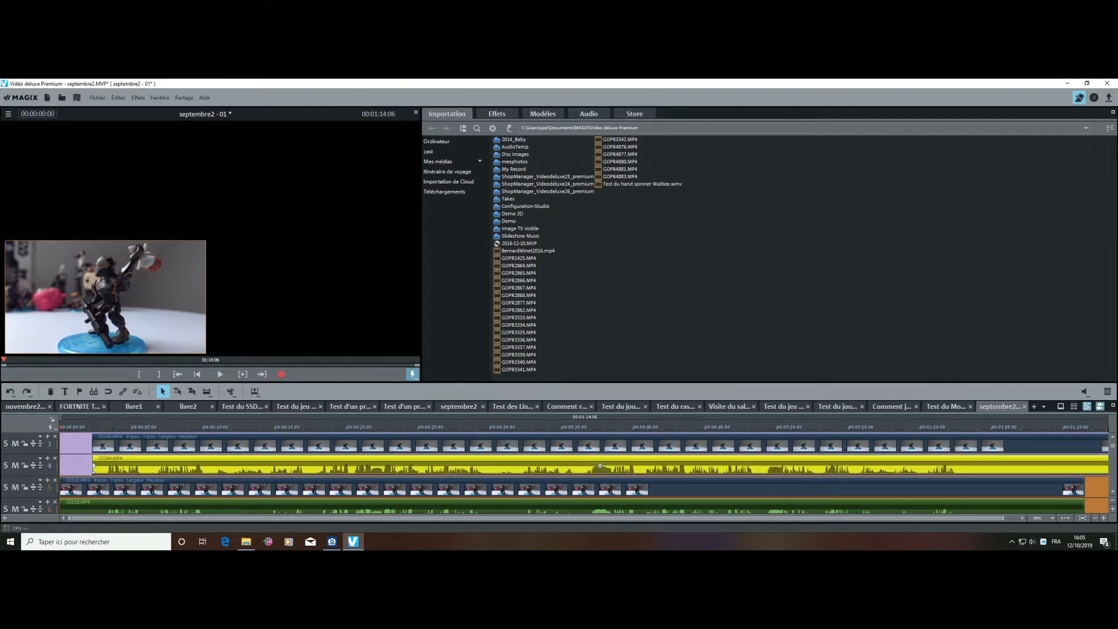
click(40, 459)
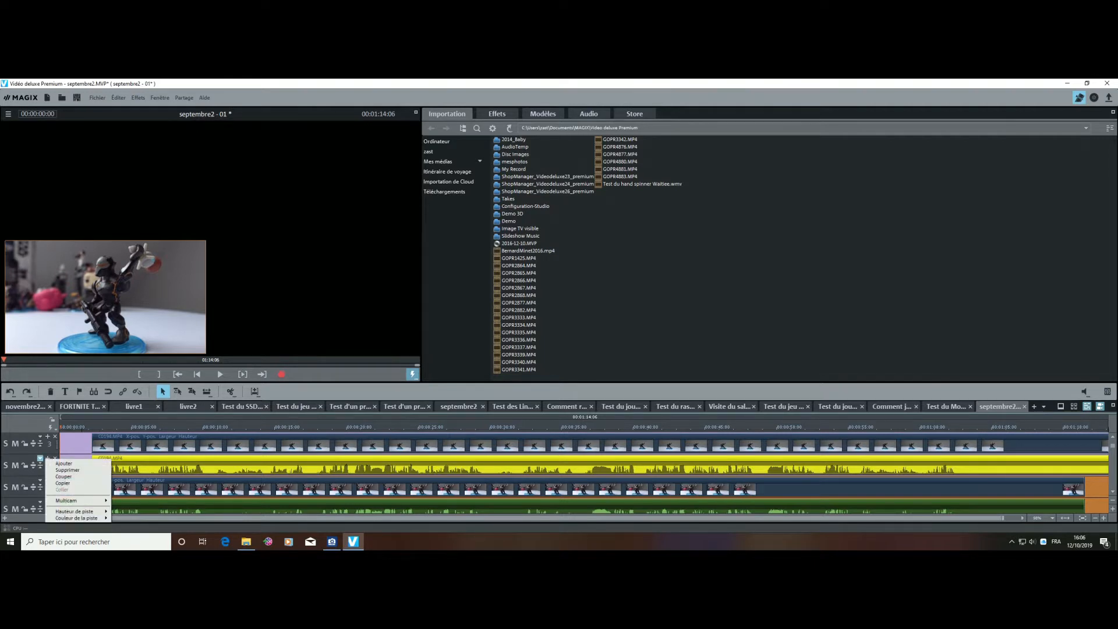
mouse_move(82, 500)
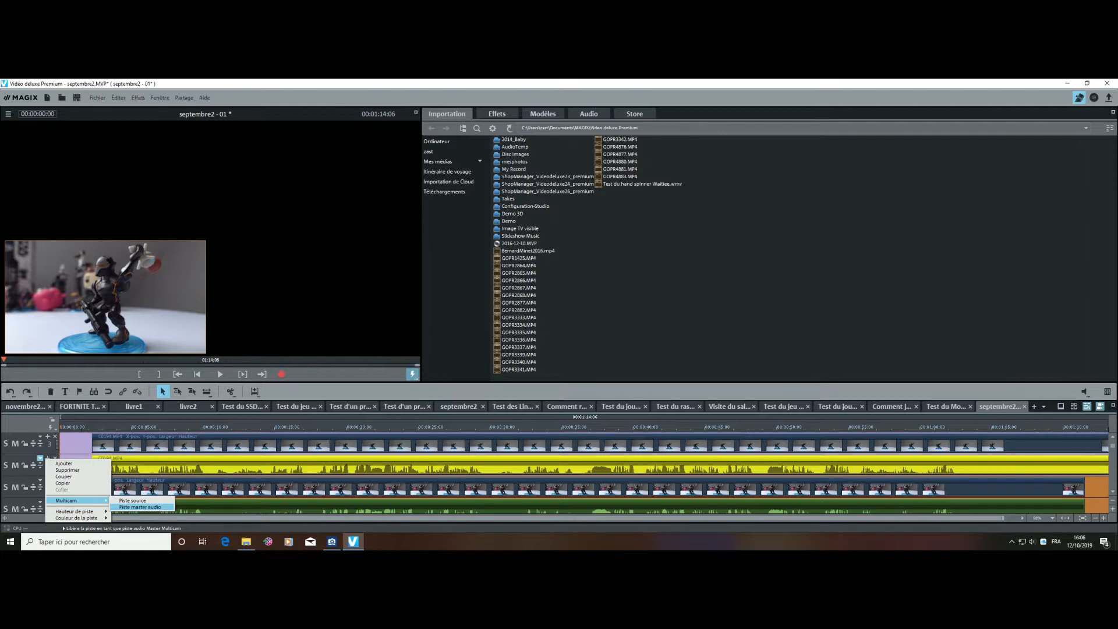
click(139, 506)
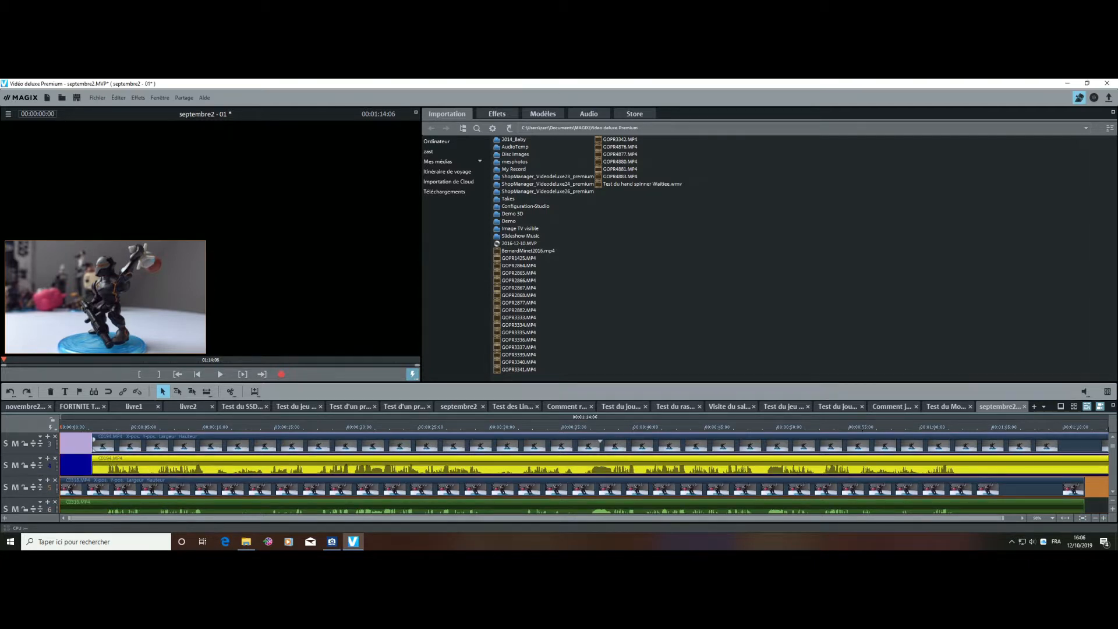
Play the project from the start and switch live between cameras 1 and 2 to build the Multicam cut on tracks 1 and 2 up to about 00:00:54
scroll(582, 472, up, 2)
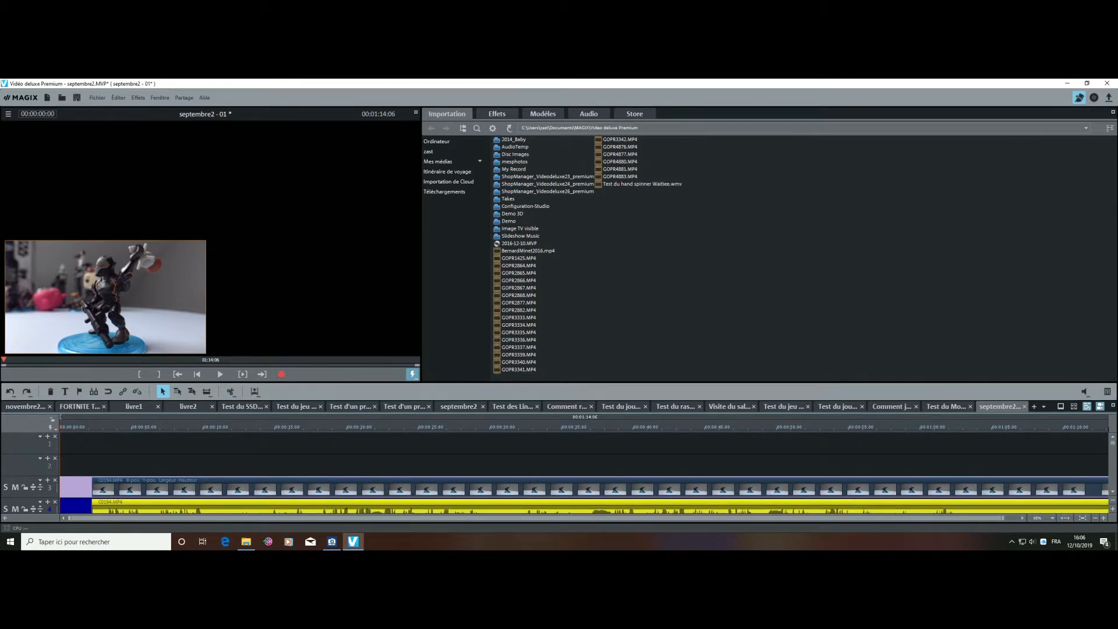
click(220, 374)
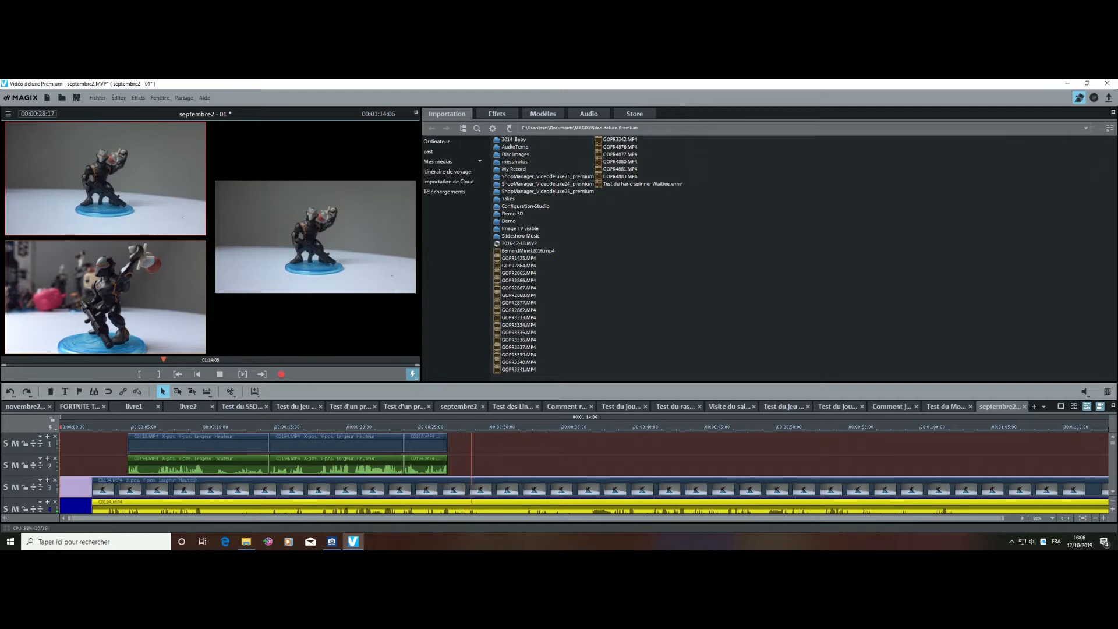
key(2)
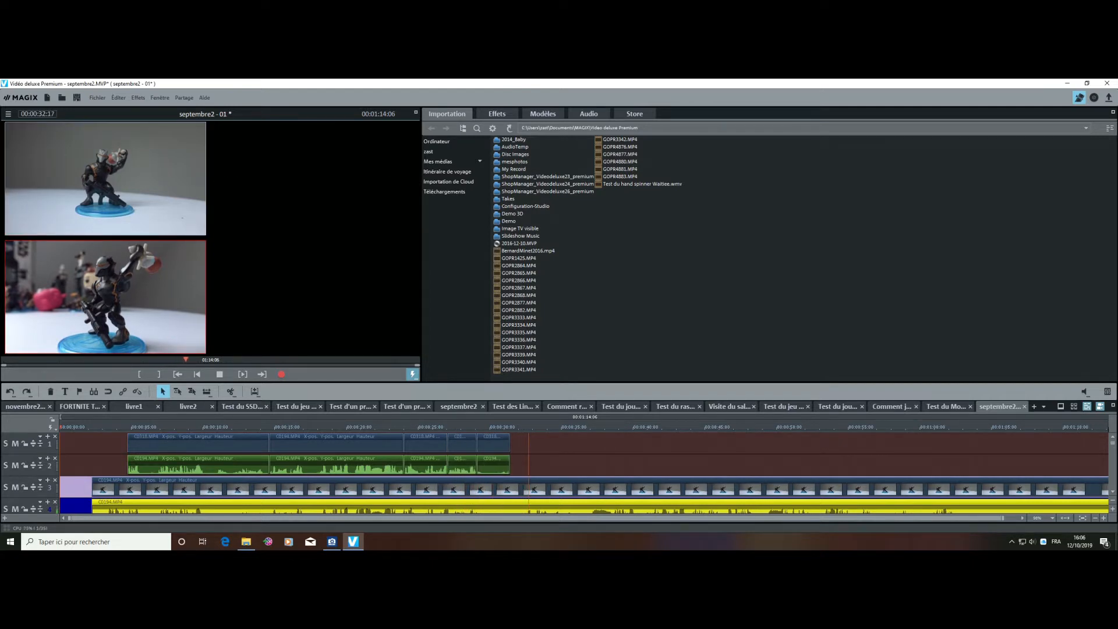
key(1)
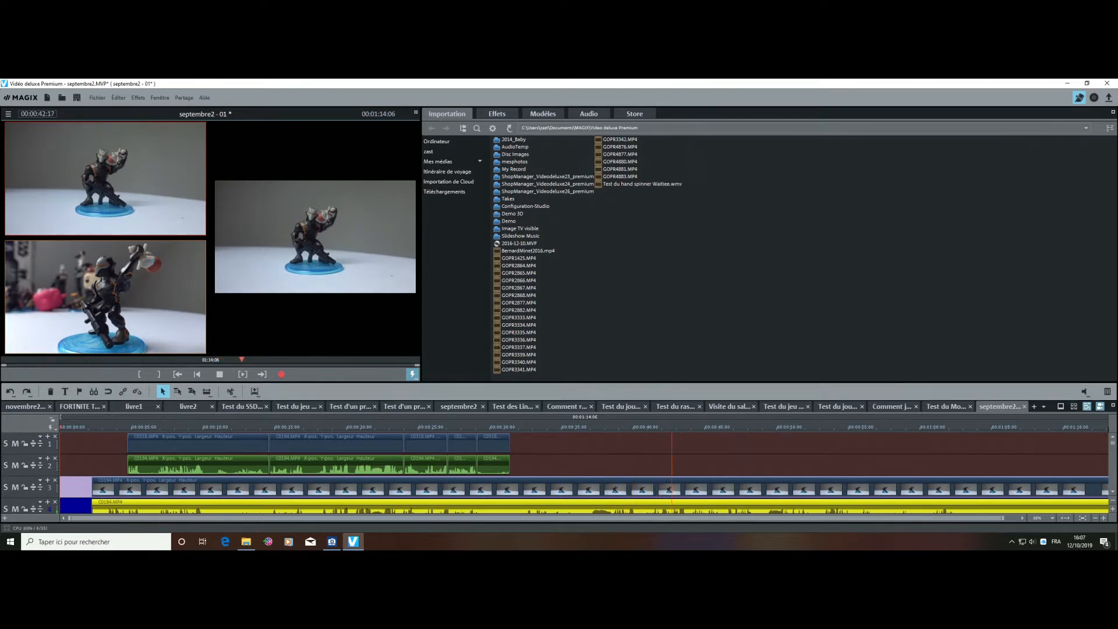
key(space)
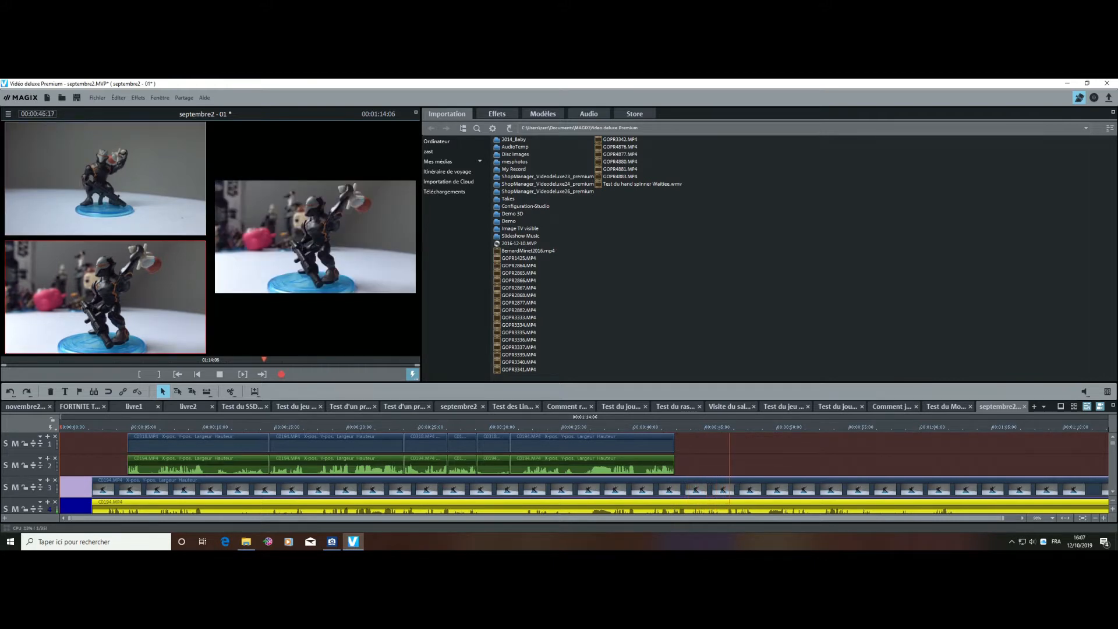
key(1)
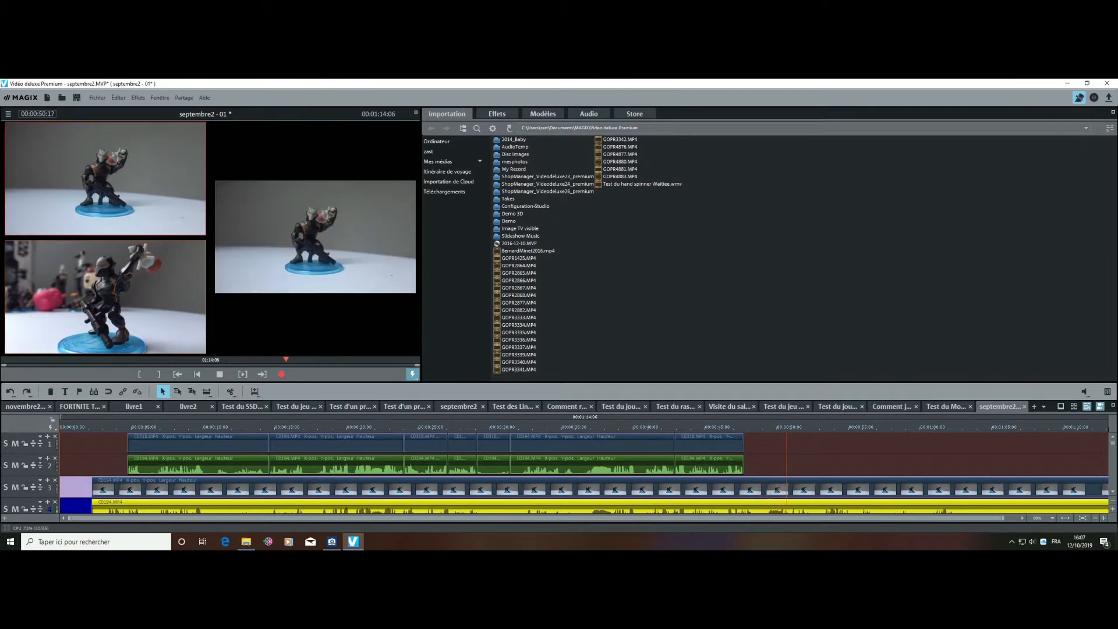
key(2)
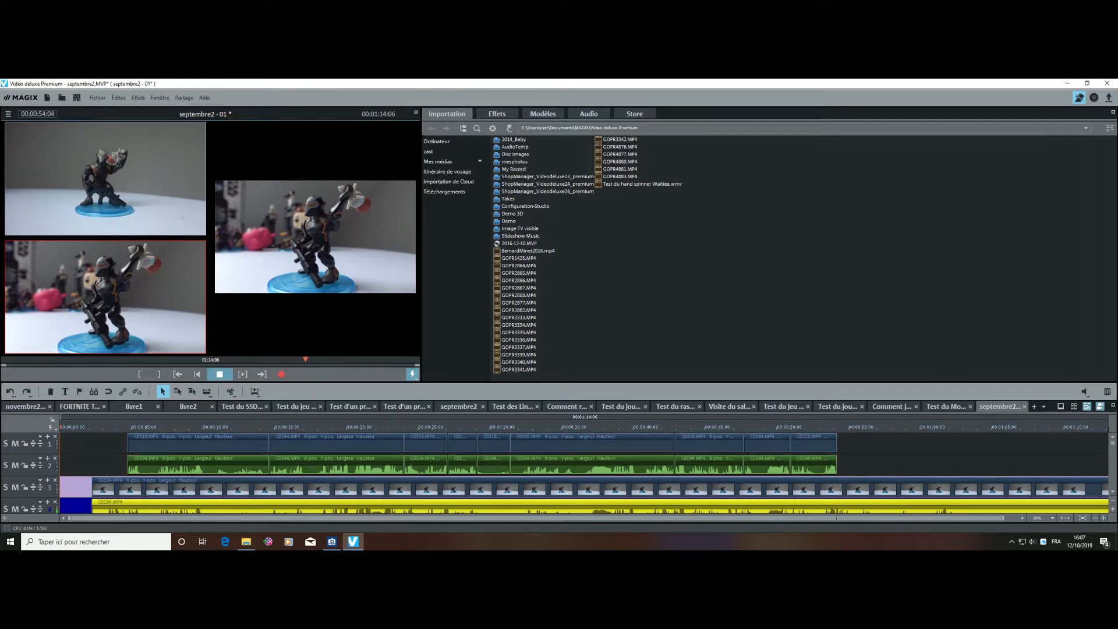
key(space)
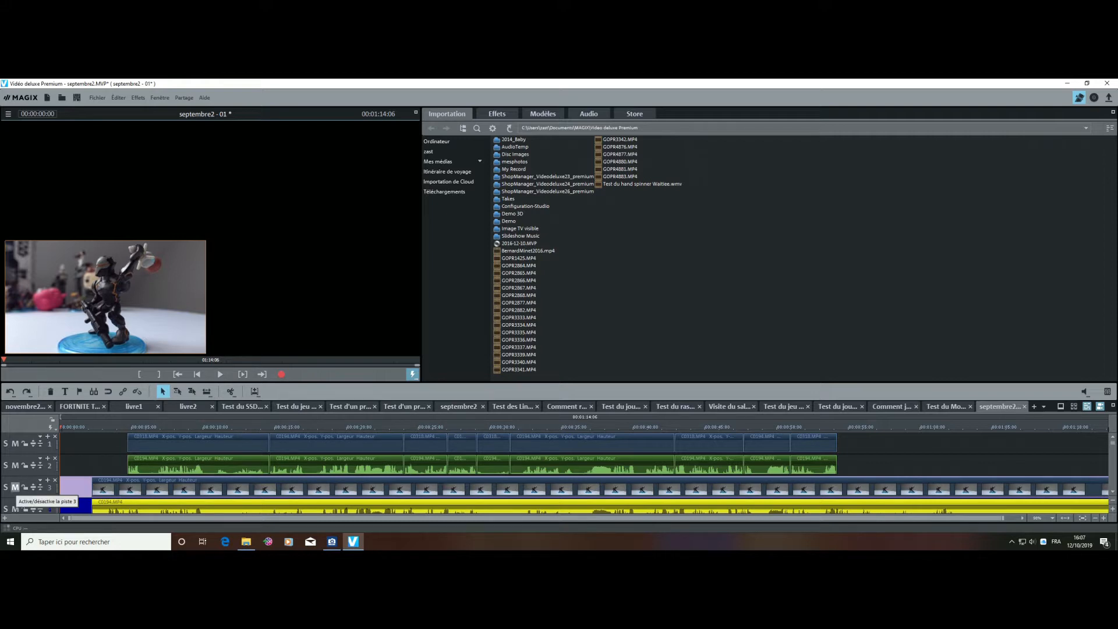
Mute source tracks 3, 4, 5 and 6, leaving the cut on tracks 1 and 2 active
click(15, 487)
click(15, 509)
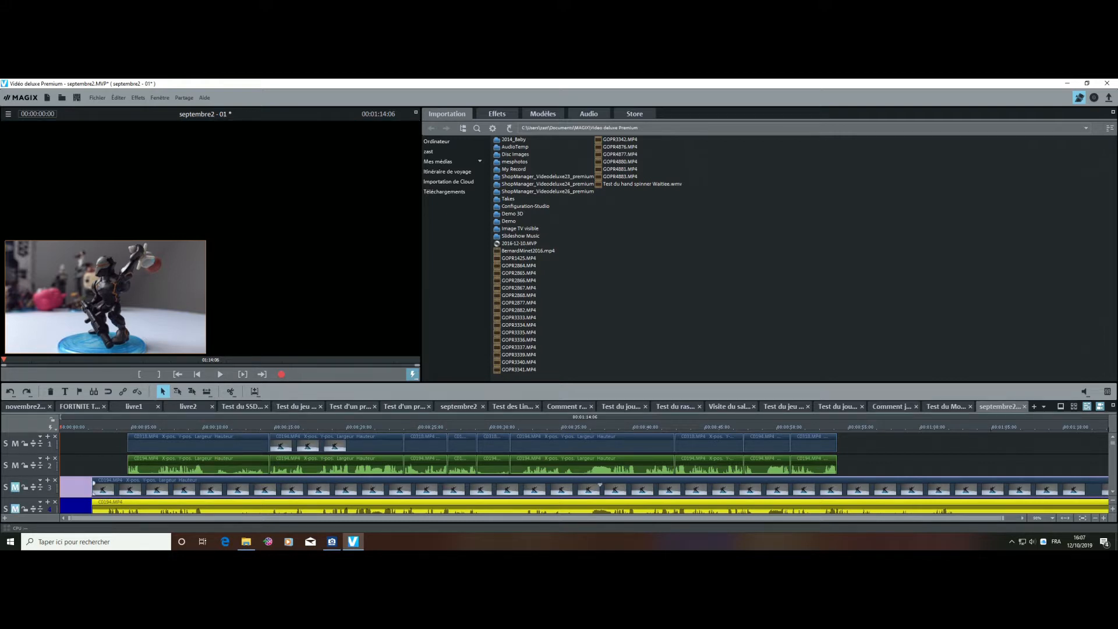
click(1113, 491)
click(1113, 492)
click(1112, 491)
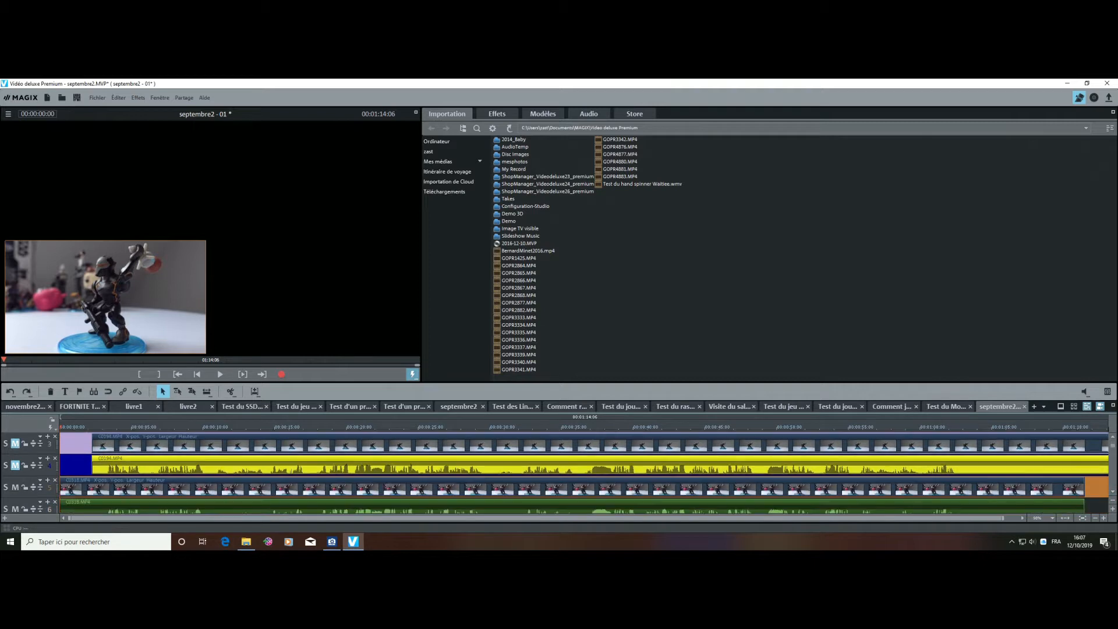
click(16, 492)
click(15, 509)
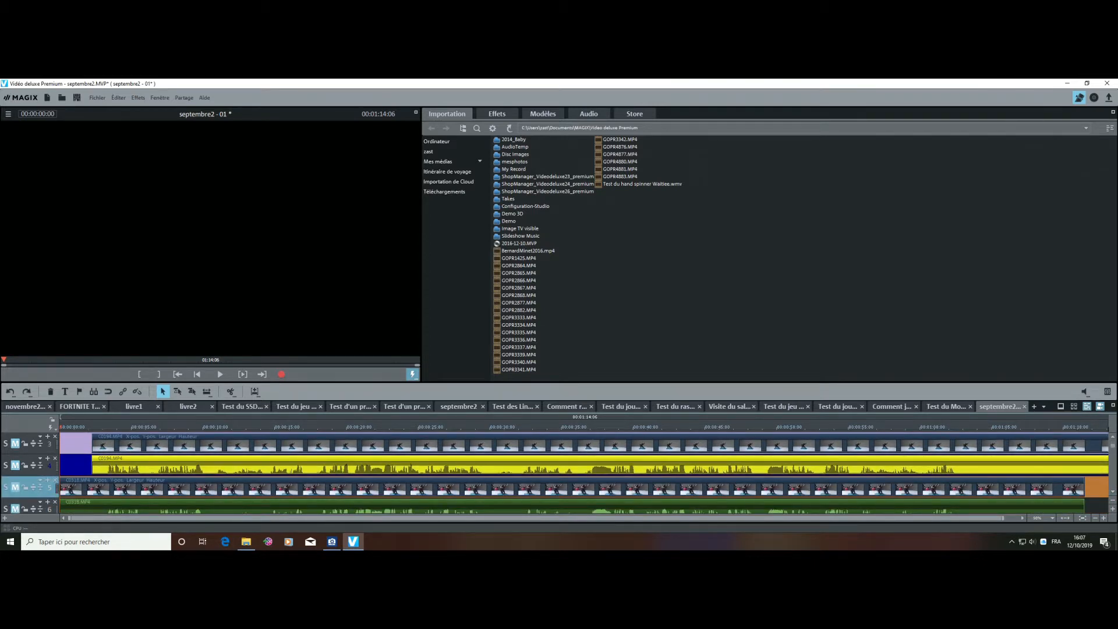
click(1113, 437)
click(1113, 437)
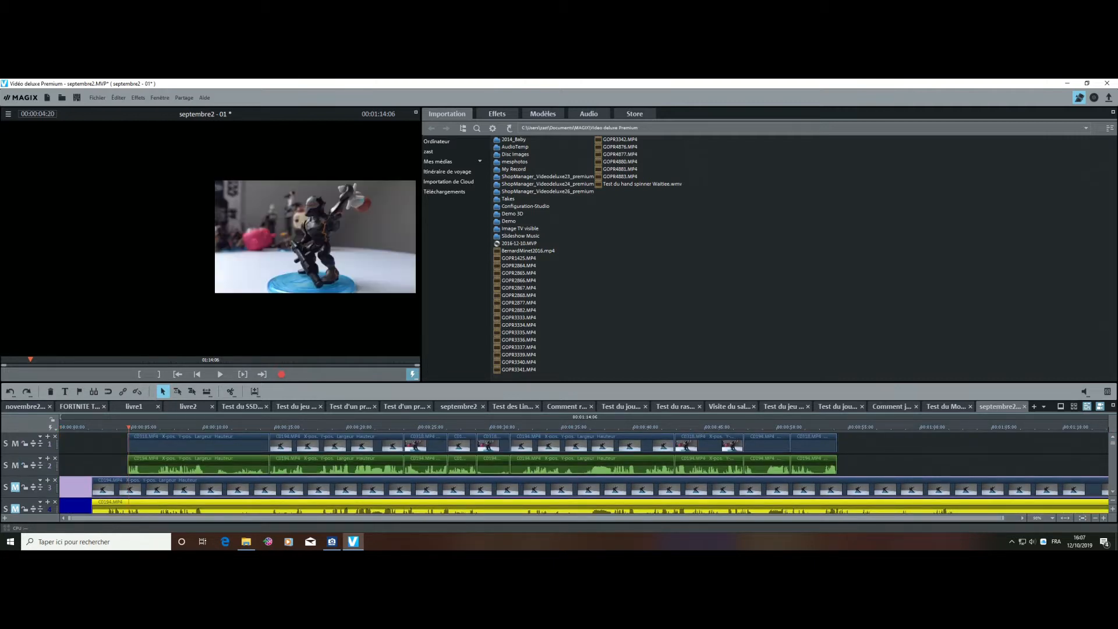
Deactivate Multicam mode and play back the finished cut from 00:00:04:20 in the full-size preview
key(space)
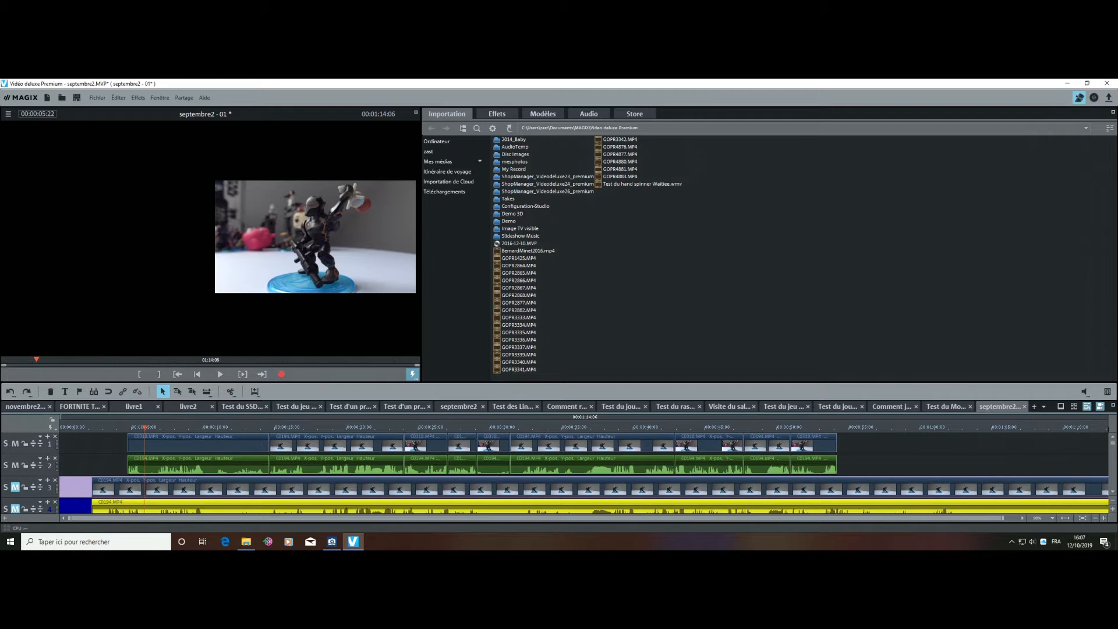
key(space)
click(118, 98)
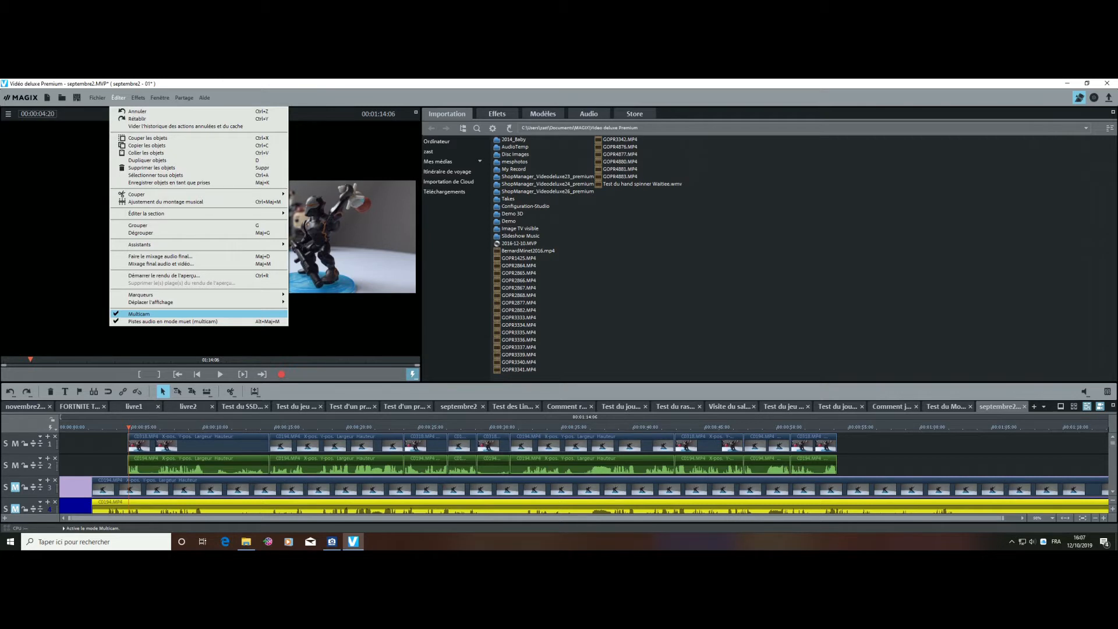
click(140, 313)
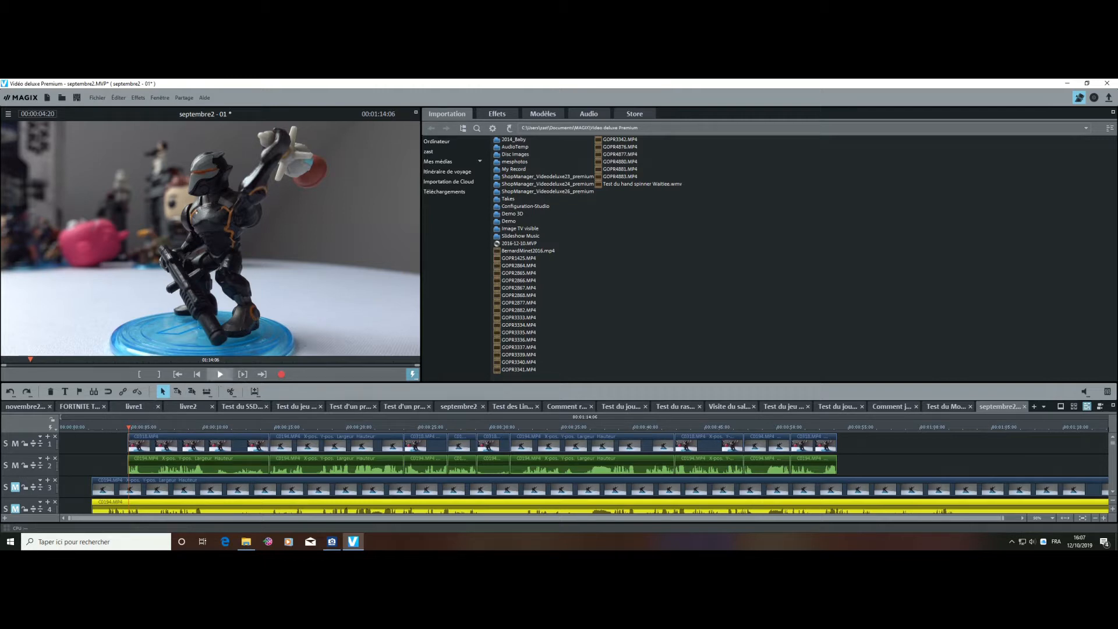
click(220, 374)
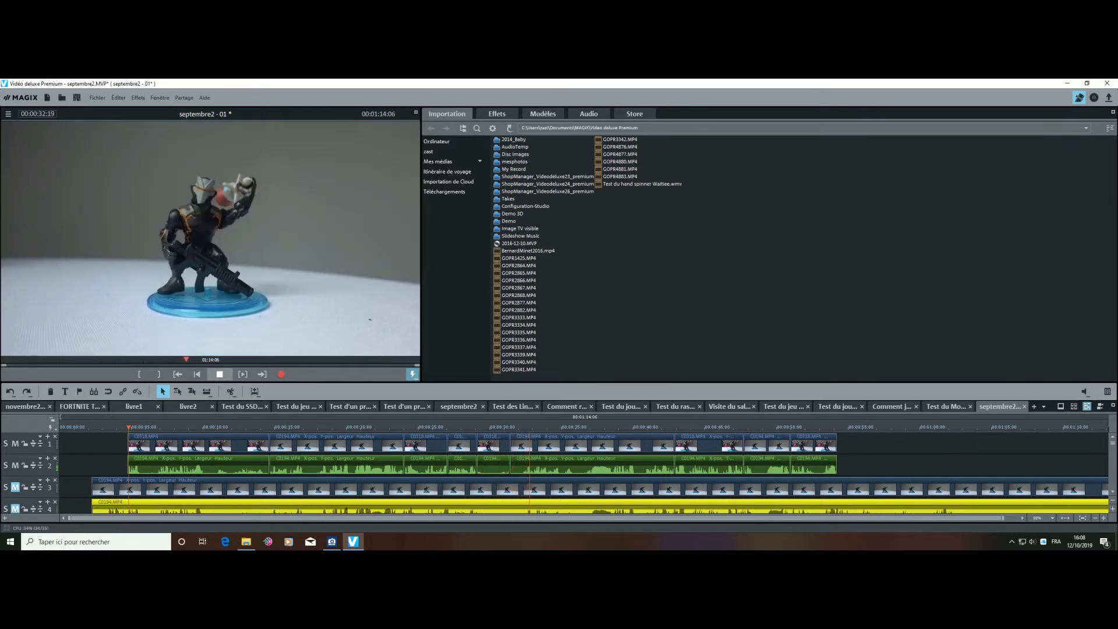
key(space)
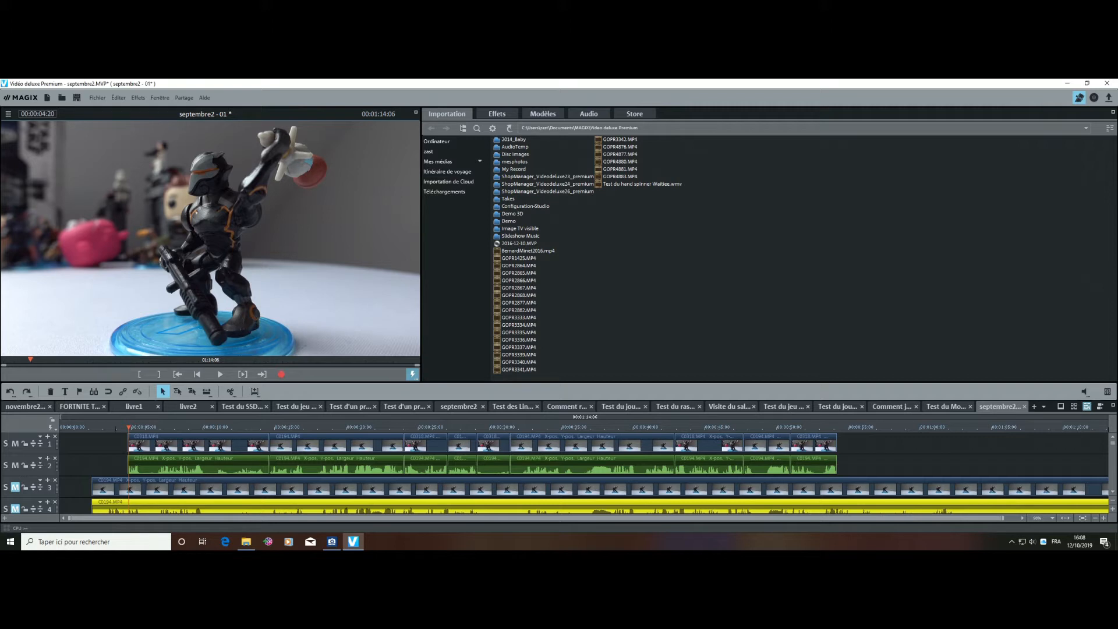
Delete the source clips on tracks 3 to 6 and eliminate the empty gaps around the cut on track 1 (Détecter et éliminer les vides)
click(600, 484)
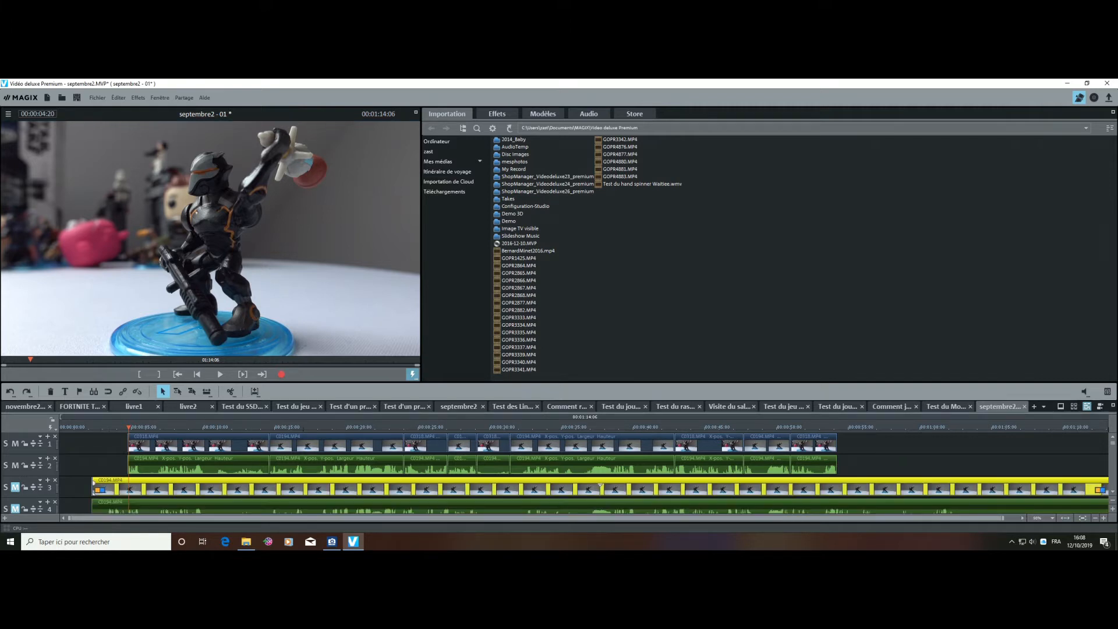
scroll(1111, 491, down, 2)
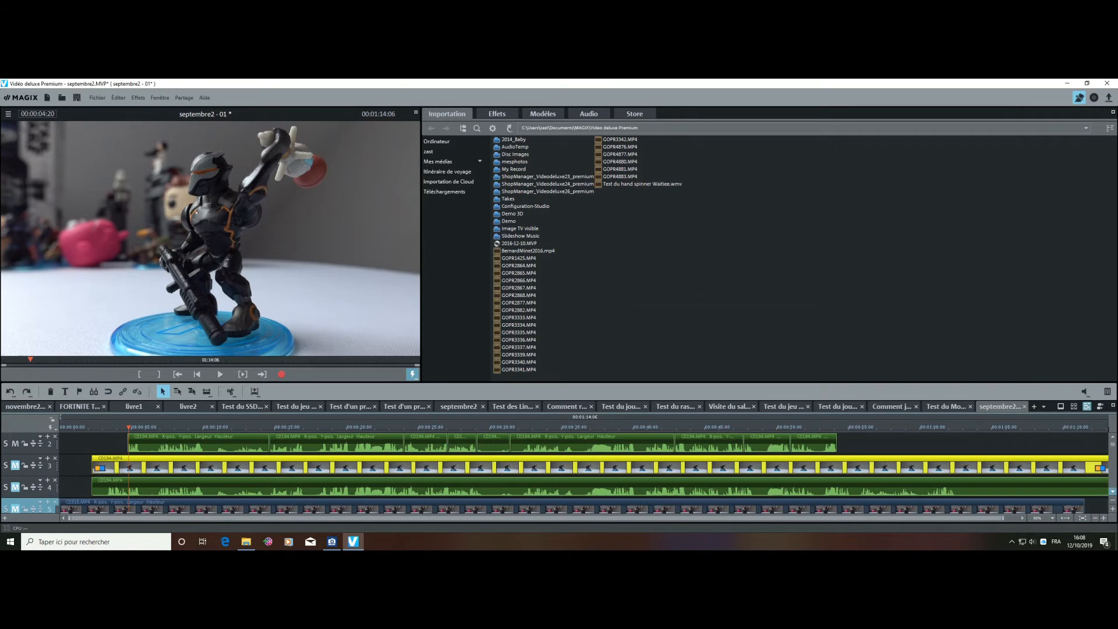
key(ctrl+a)
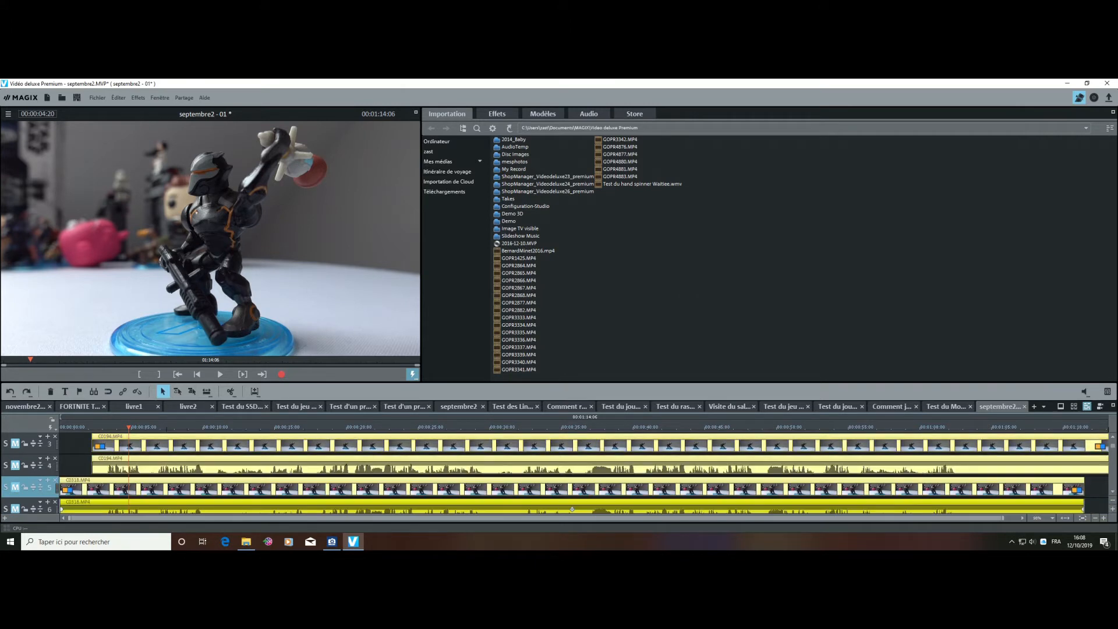
key(Delete)
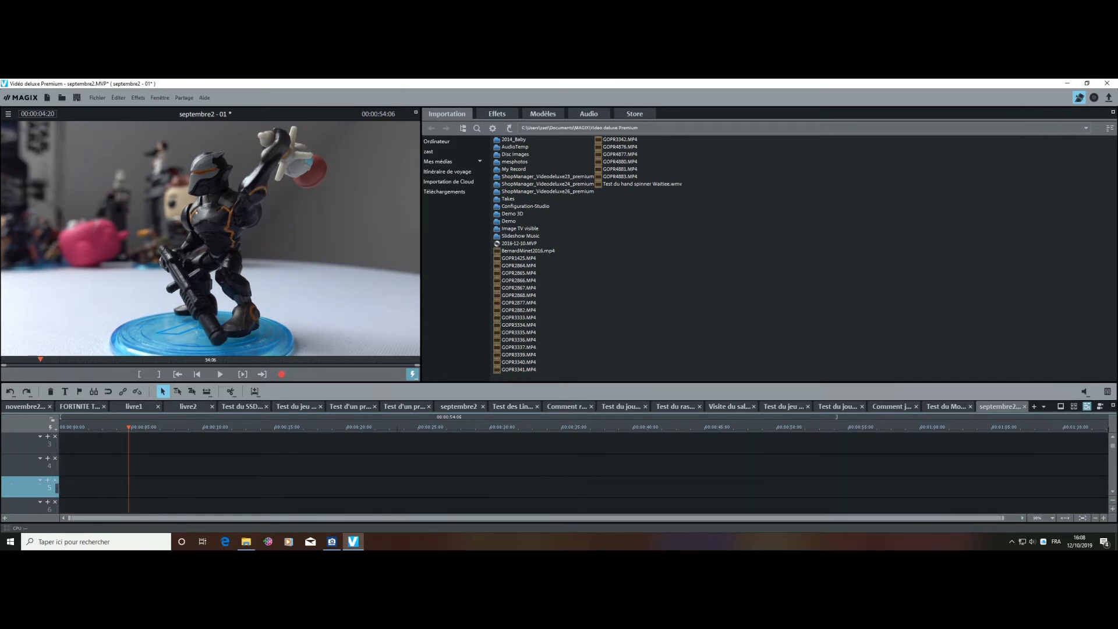
scroll(583, 472, up, 2)
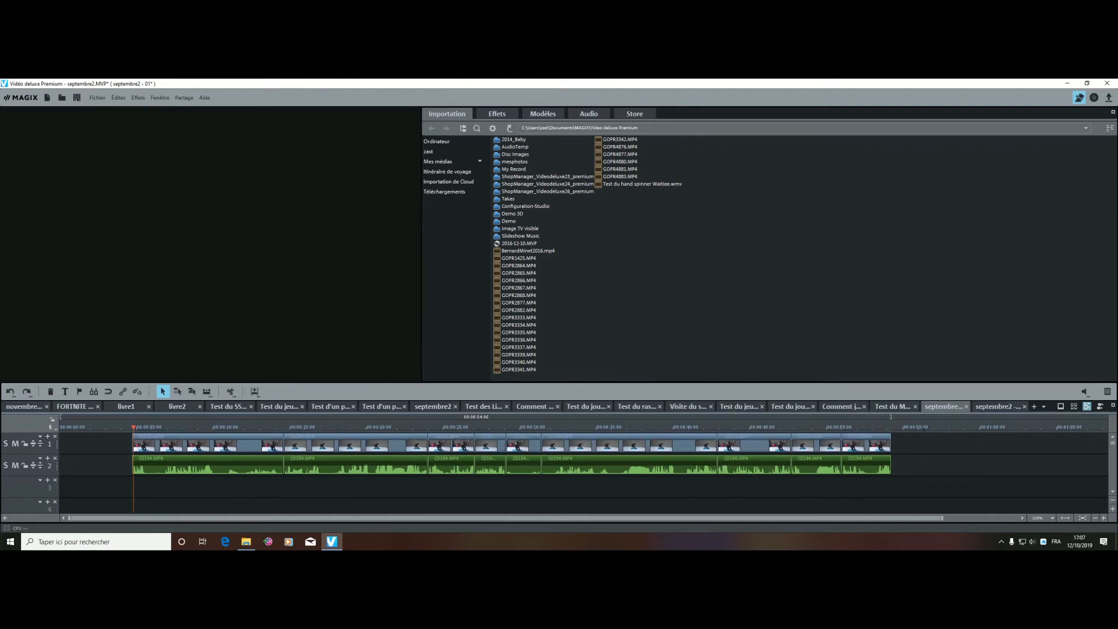
right_click(926, 452)
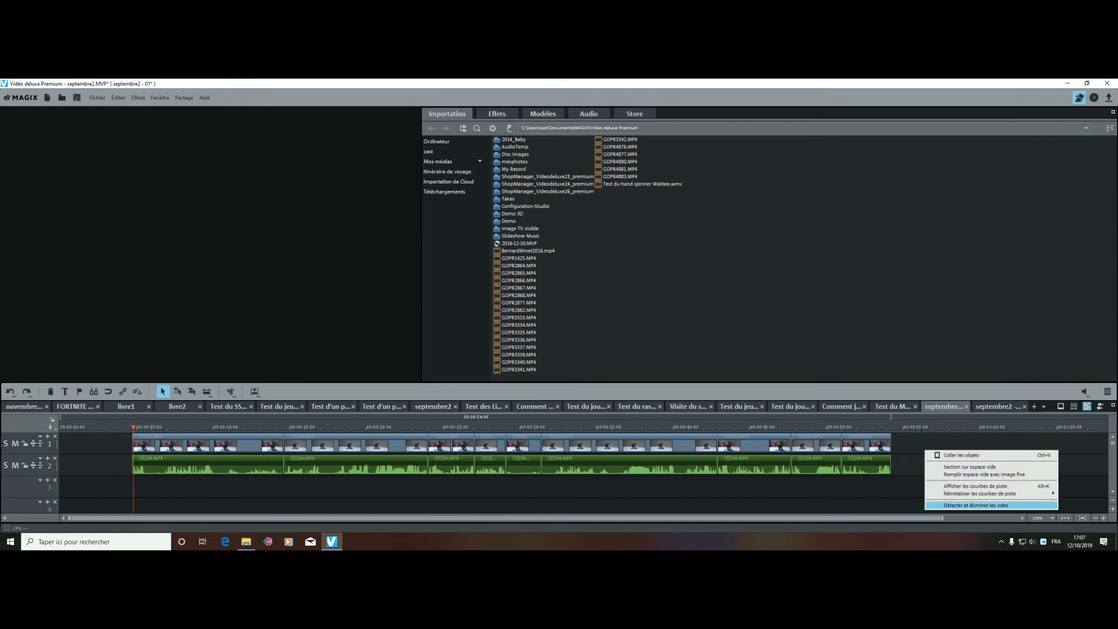
click(976, 504)
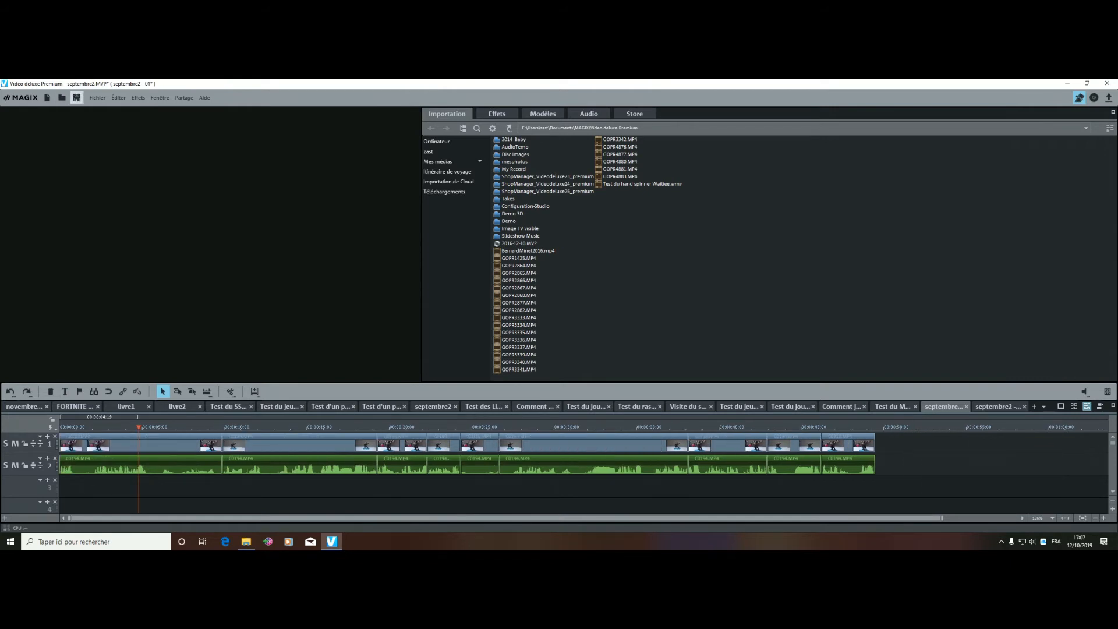
Export the film as an MPEG-4 video named septembre2 - 01.mp4 with the preset MP4 FullHD 1920 x 1080 25p
click(97, 98)
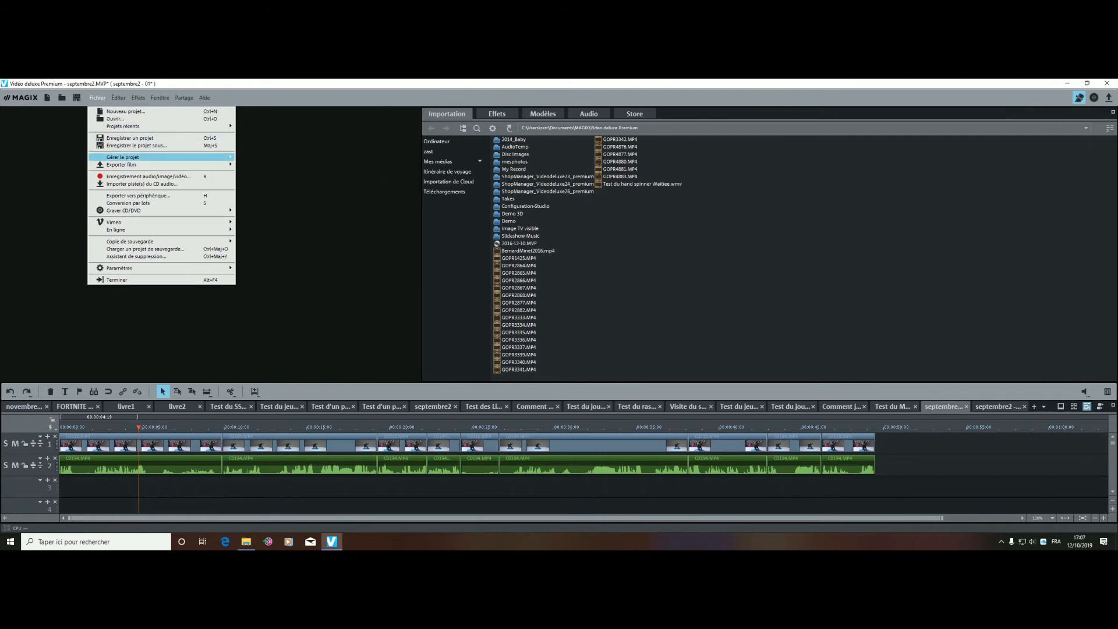
mouse_move(122, 165)
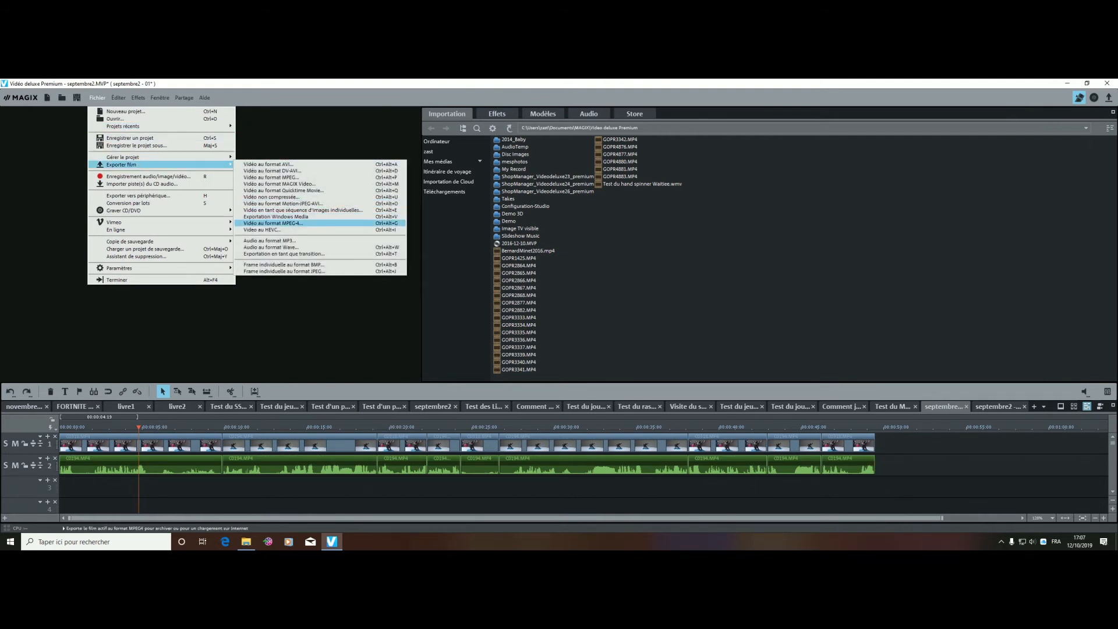
click(273, 223)
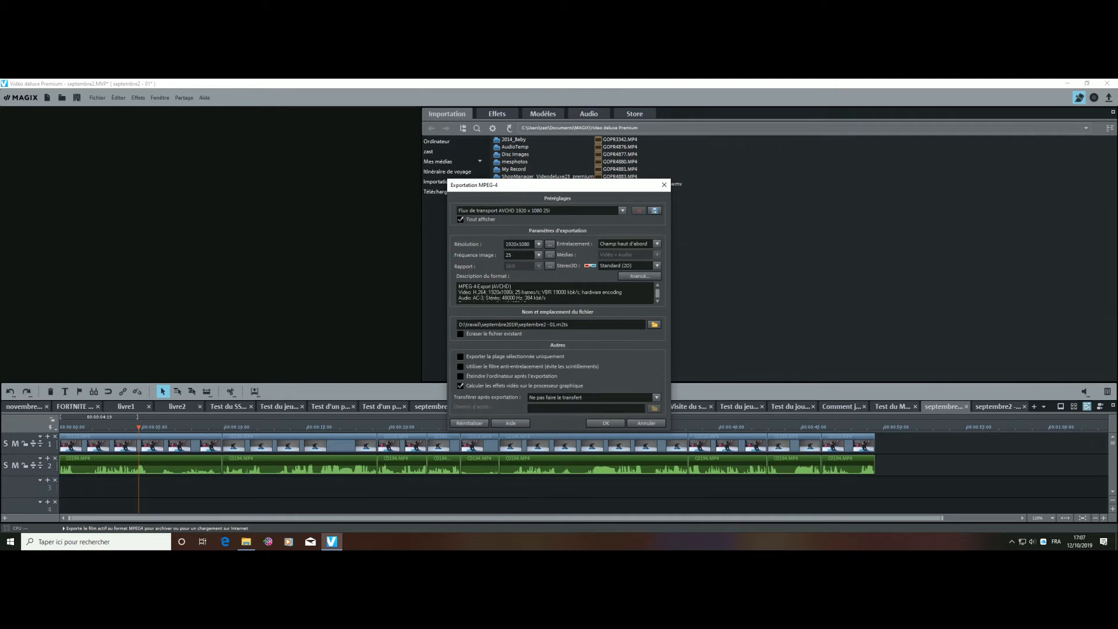
click(622, 211)
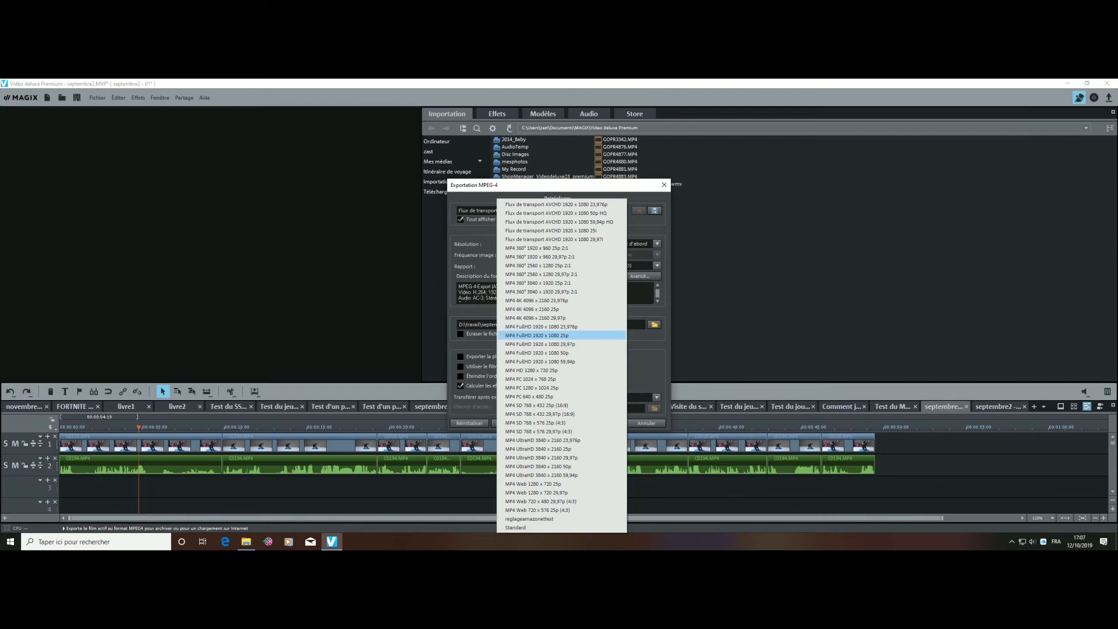
click(535, 335)
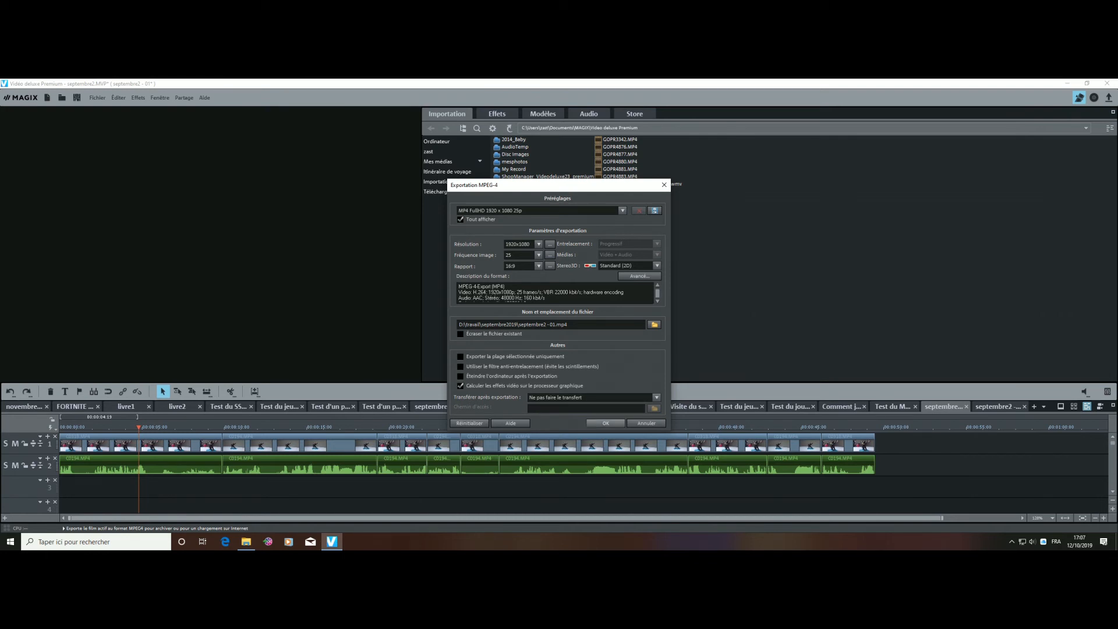
click(605, 423)
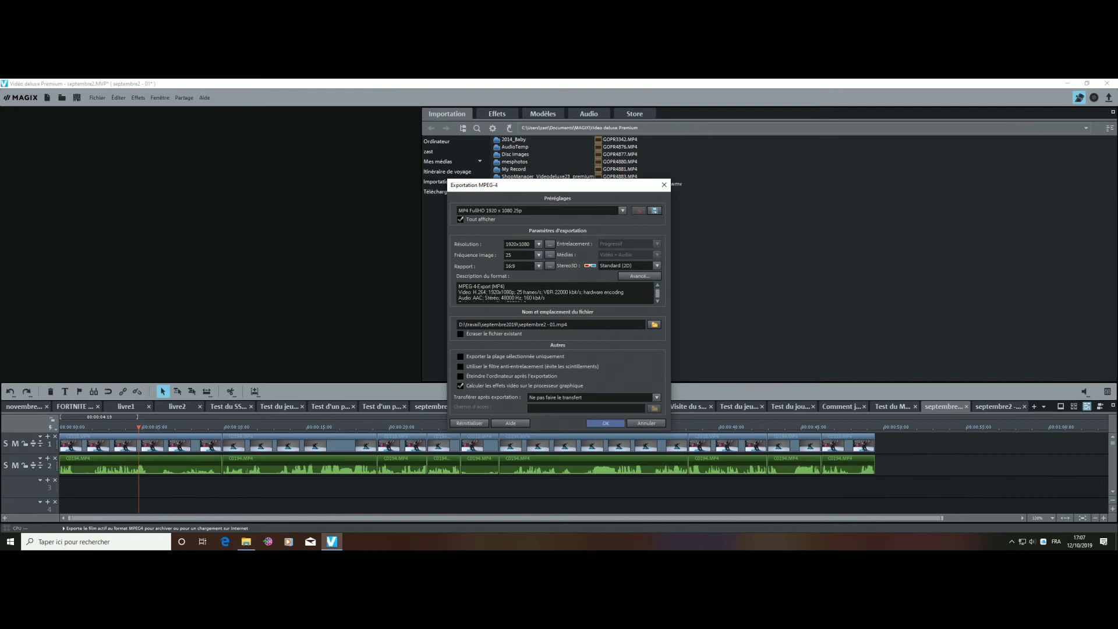